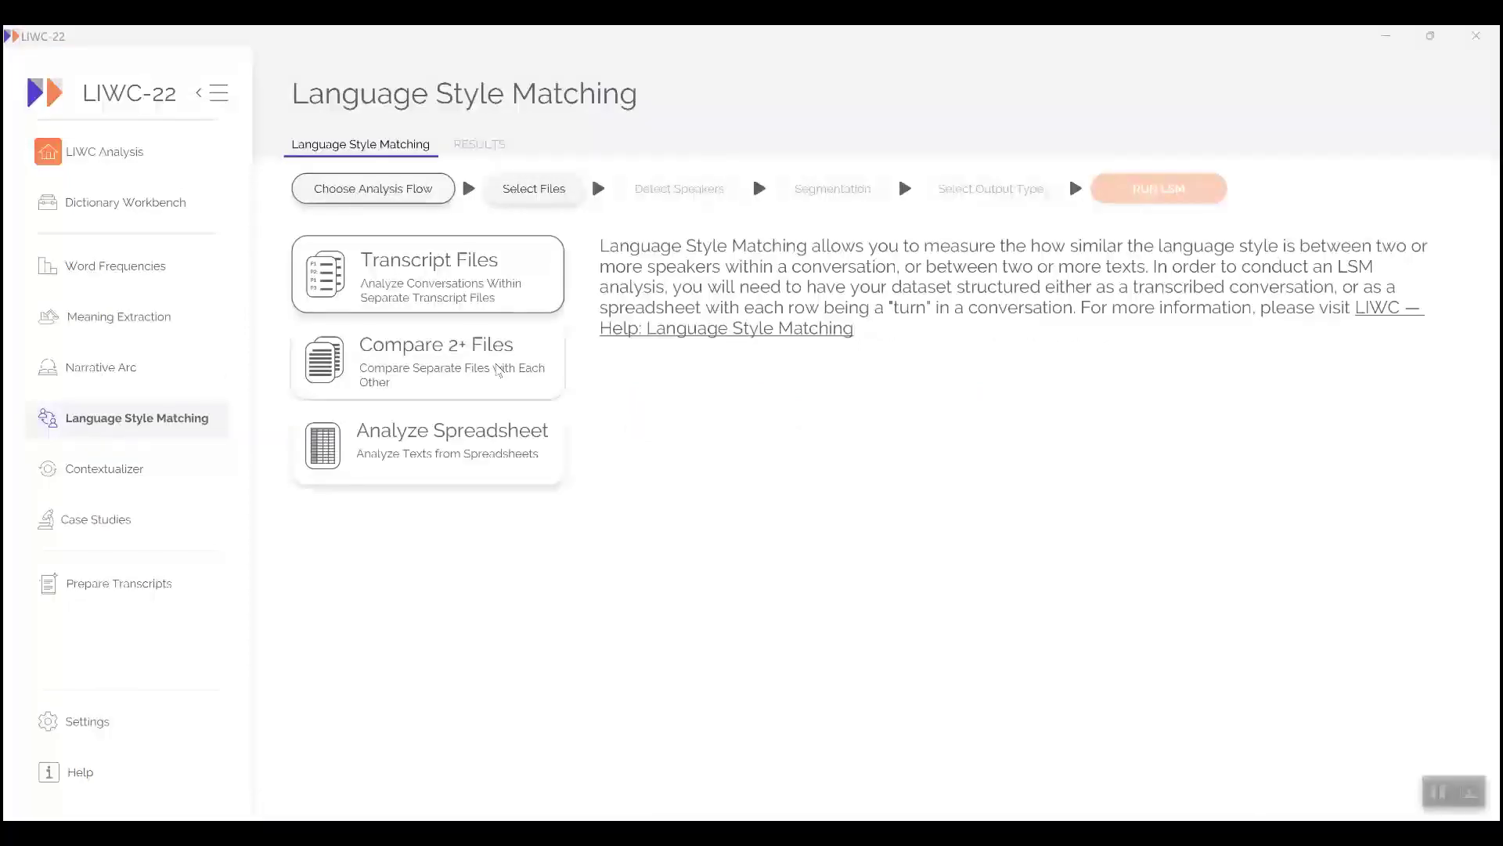
# Choose the Compare 2+ Files flow and import PersonA.docx and PersonB.docx.
pyautogui.click(501, 368)
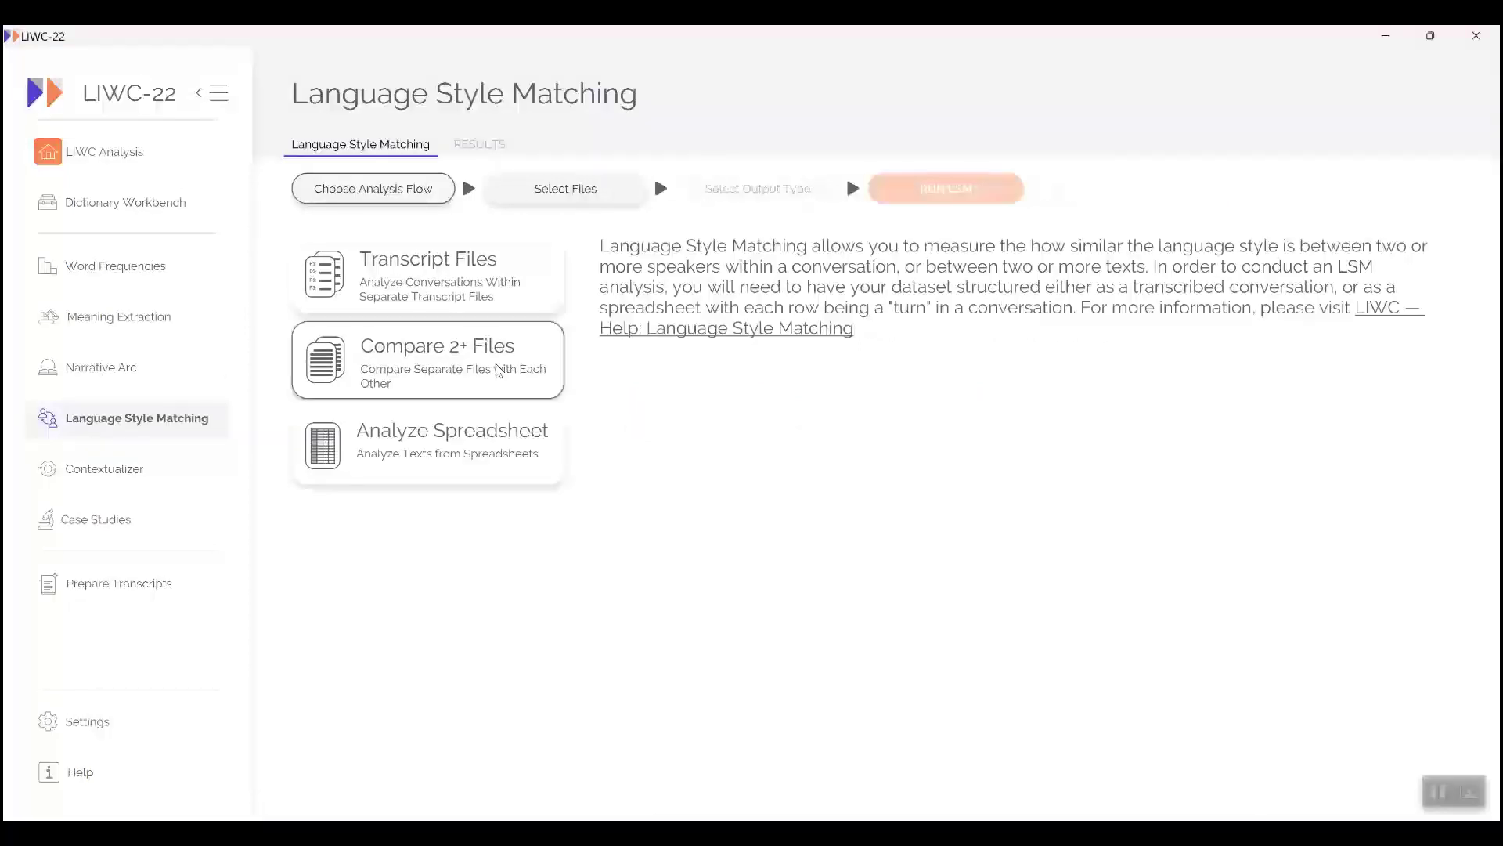
pyautogui.click(540, 282)
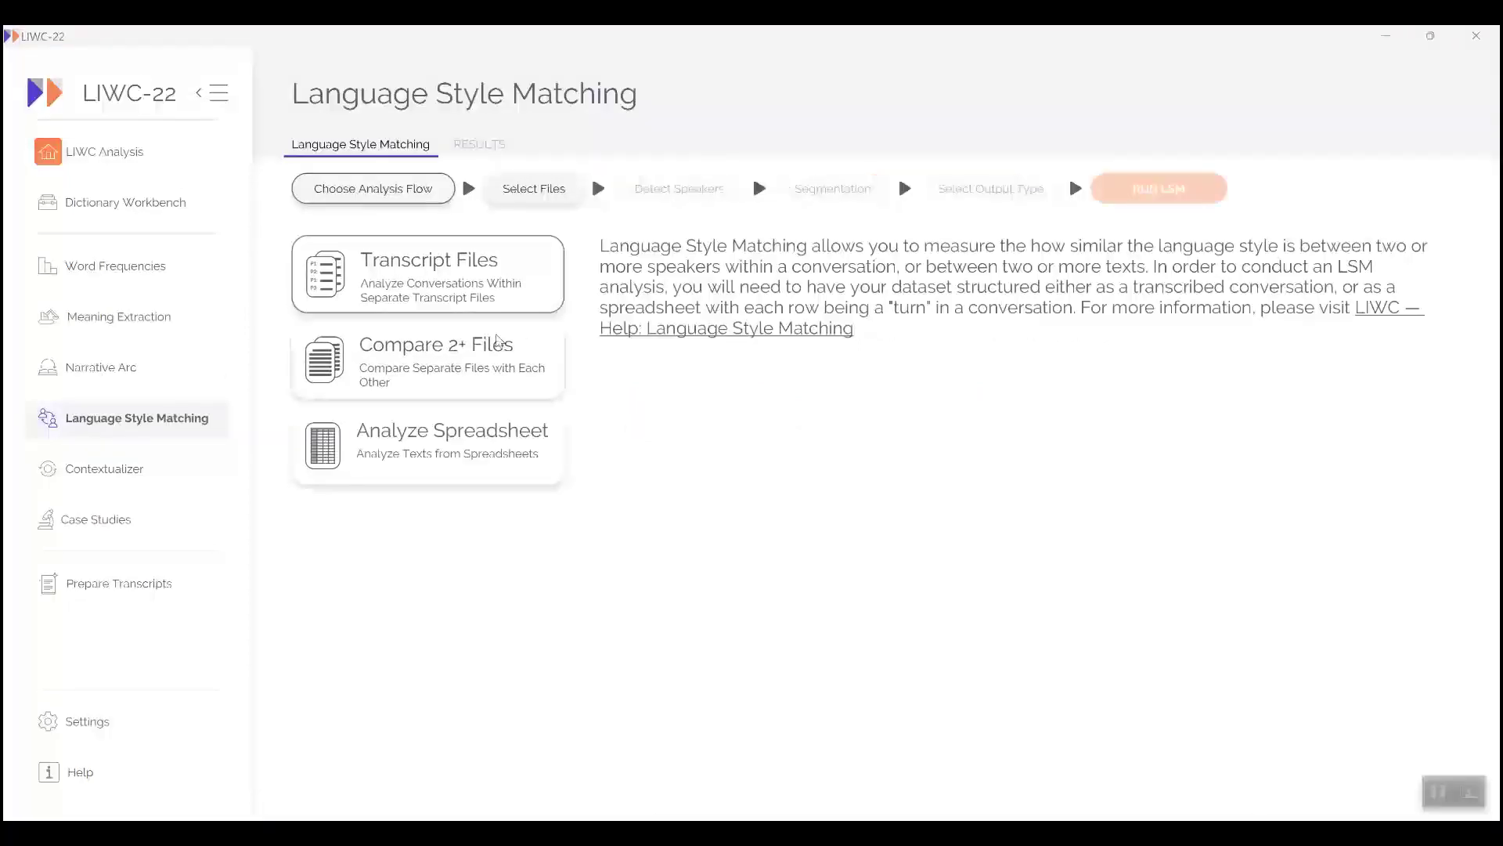
pyautogui.click(499, 369)
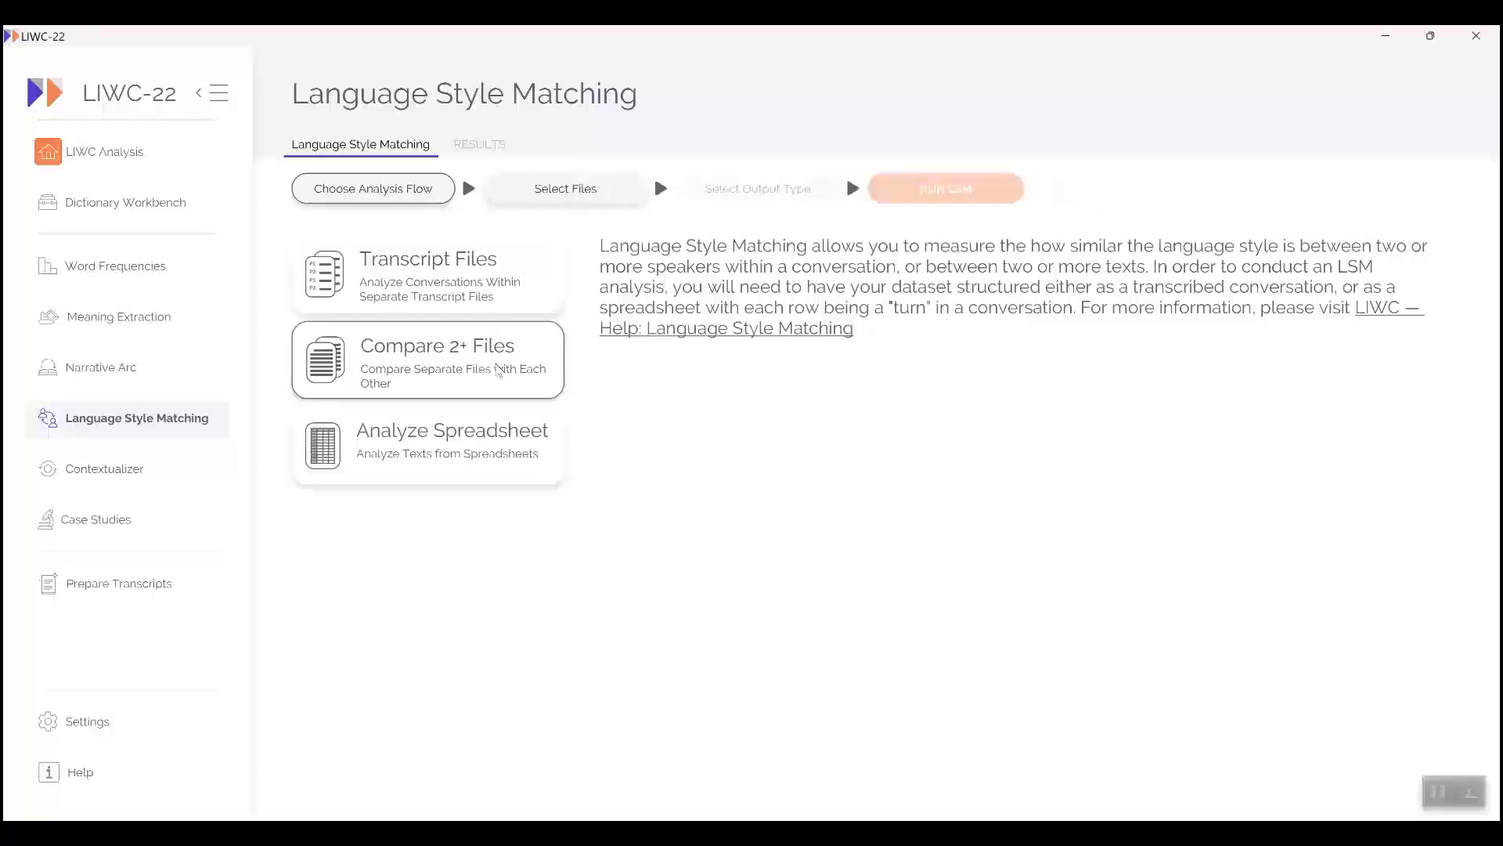
pyautogui.click(570, 192)
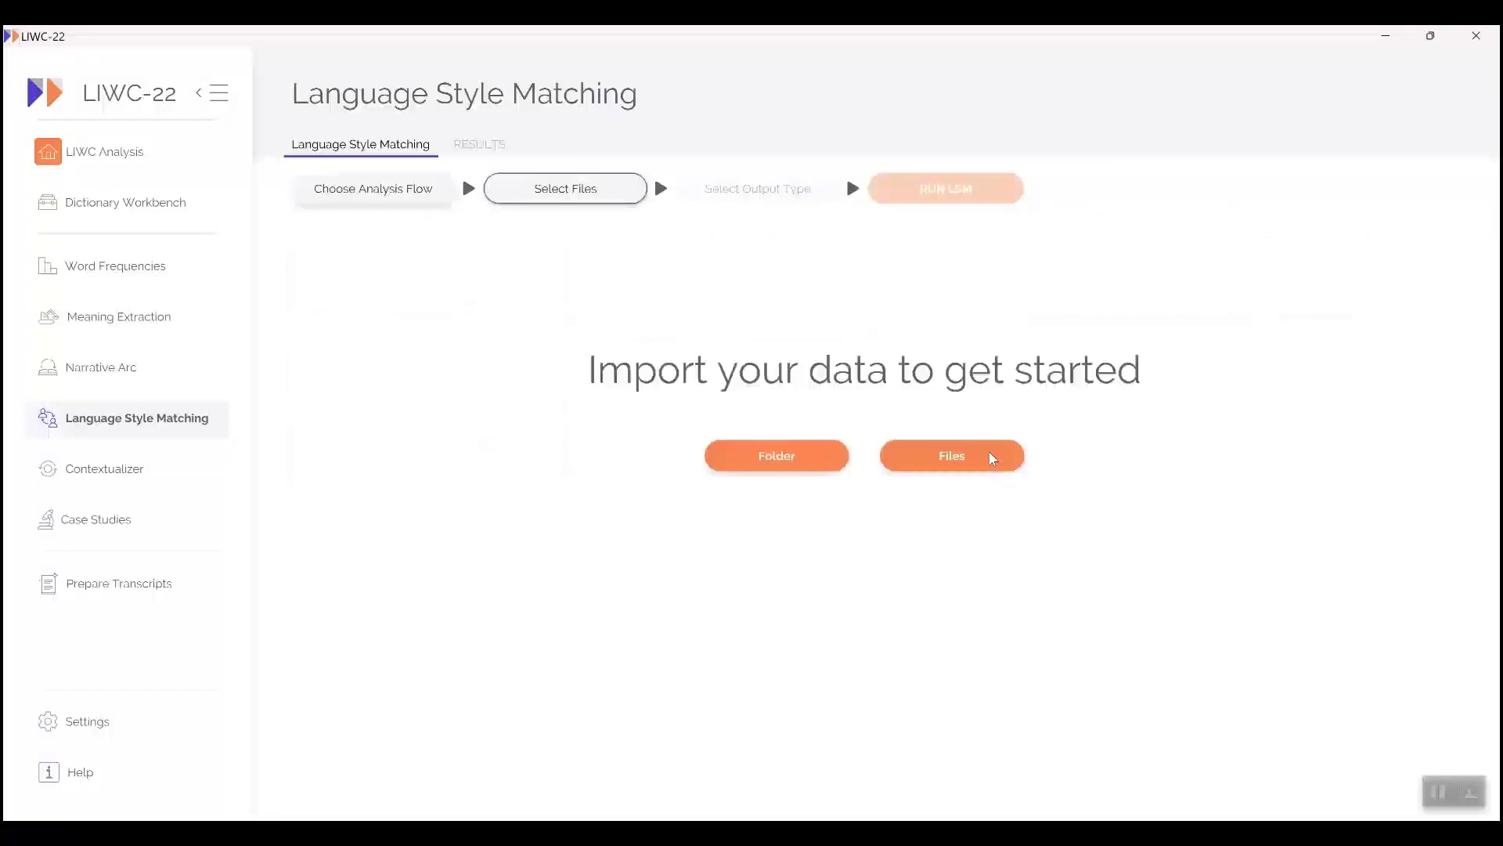
pyautogui.click(951, 454)
pyautogui.click(237, 357)
pyautogui.keyDown('ctrl'); pyautogui.click(237, 378); pyautogui.keyUp('ctrl')
pyautogui.click(578, 487)
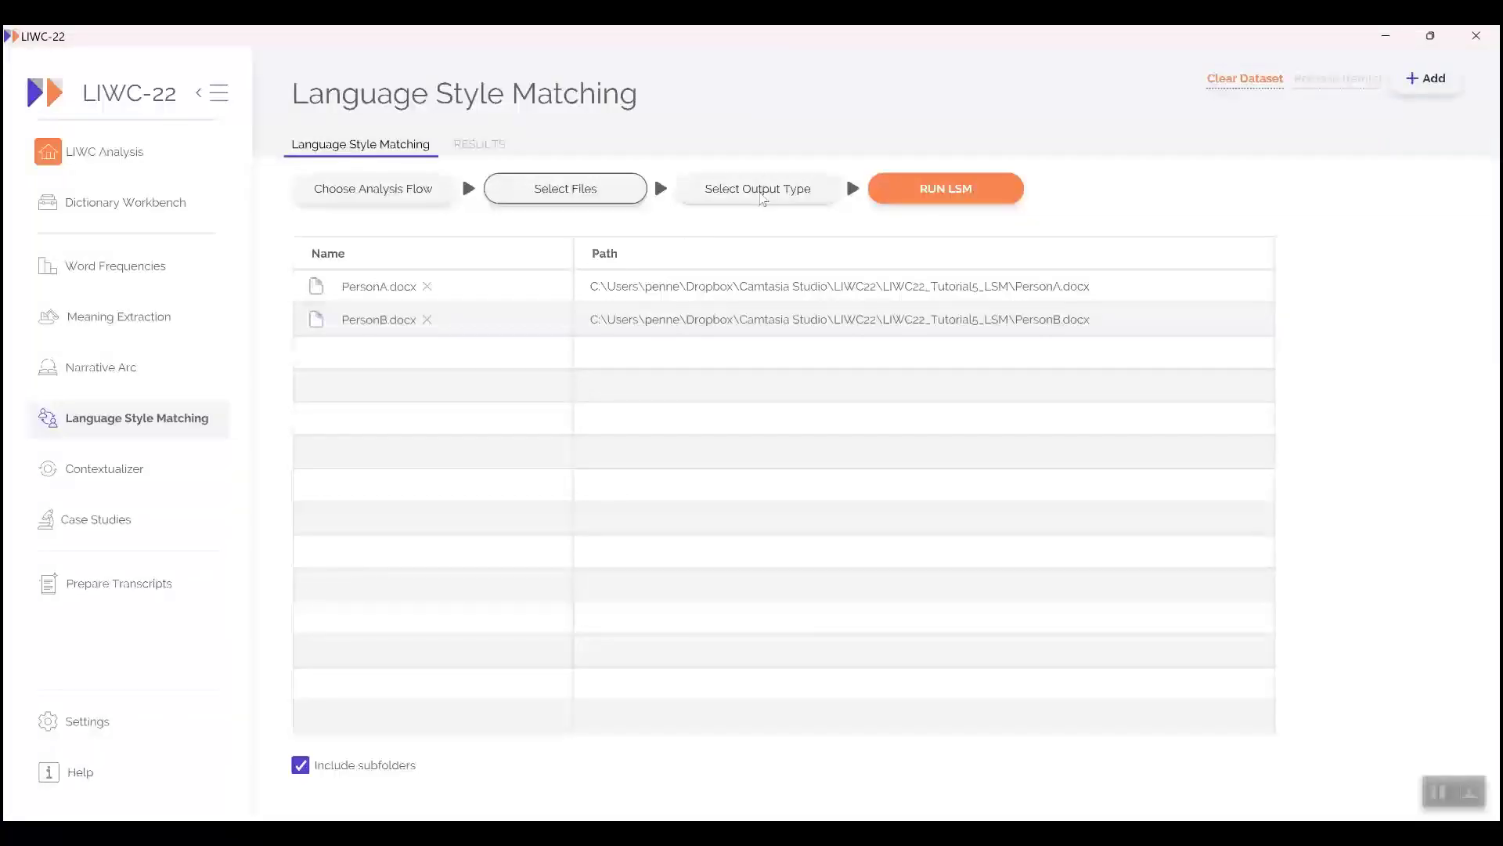
# Run a pairwise LSM with expanded LSM output included.
pyautogui.click(764, 194)
pyautogui.click(315, 459)
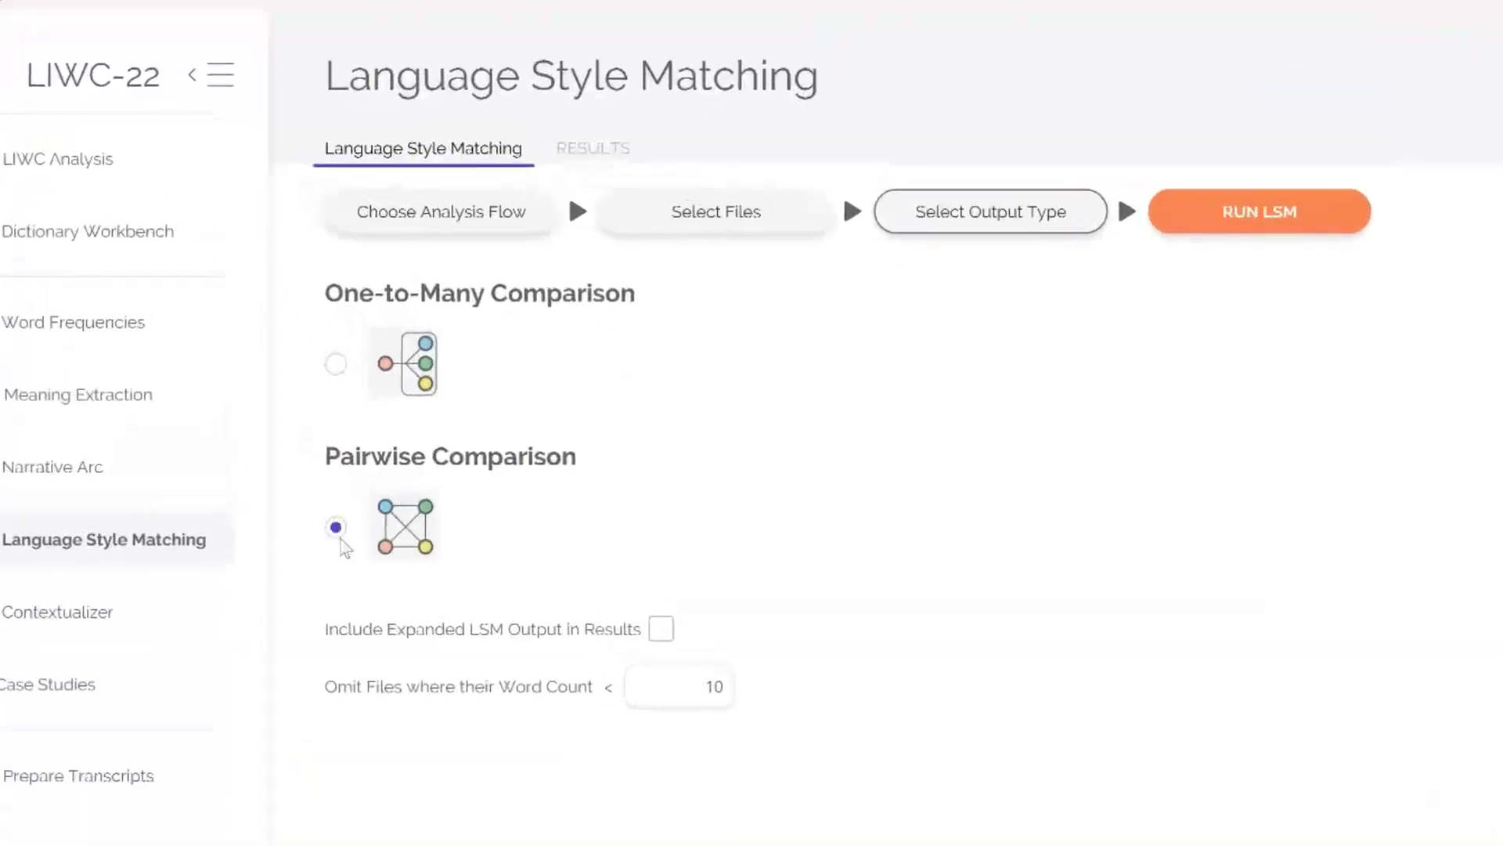
pyautogui.click(661, 629)
pyautogui.click(1253, 211)
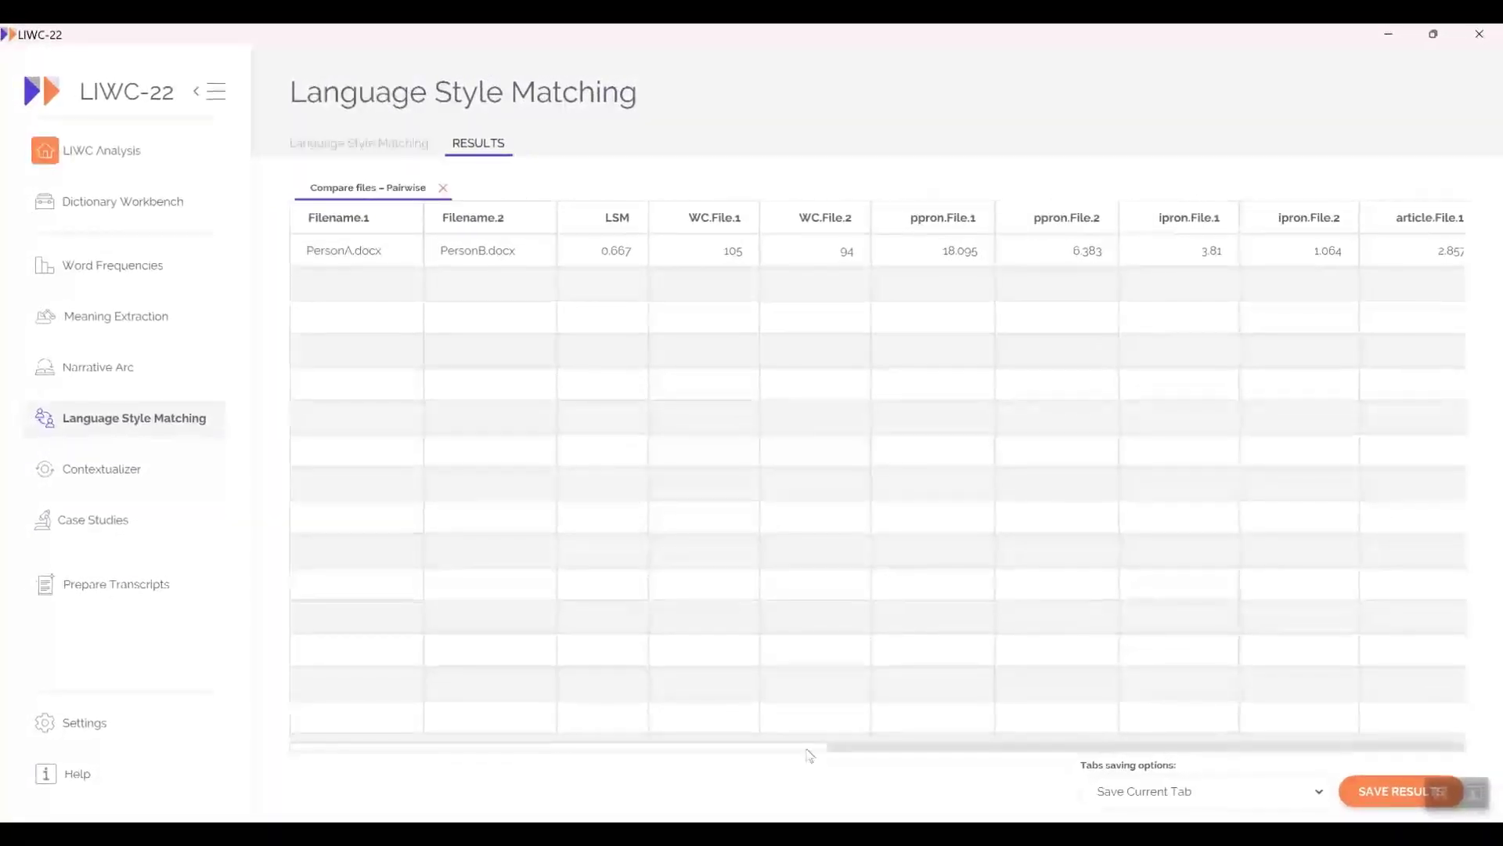
# Scroll the pairwise LSM results table sideways to see more columns.
pyautogui.moveTo(808, 750); pyautogui.dragTo(1095, 773)
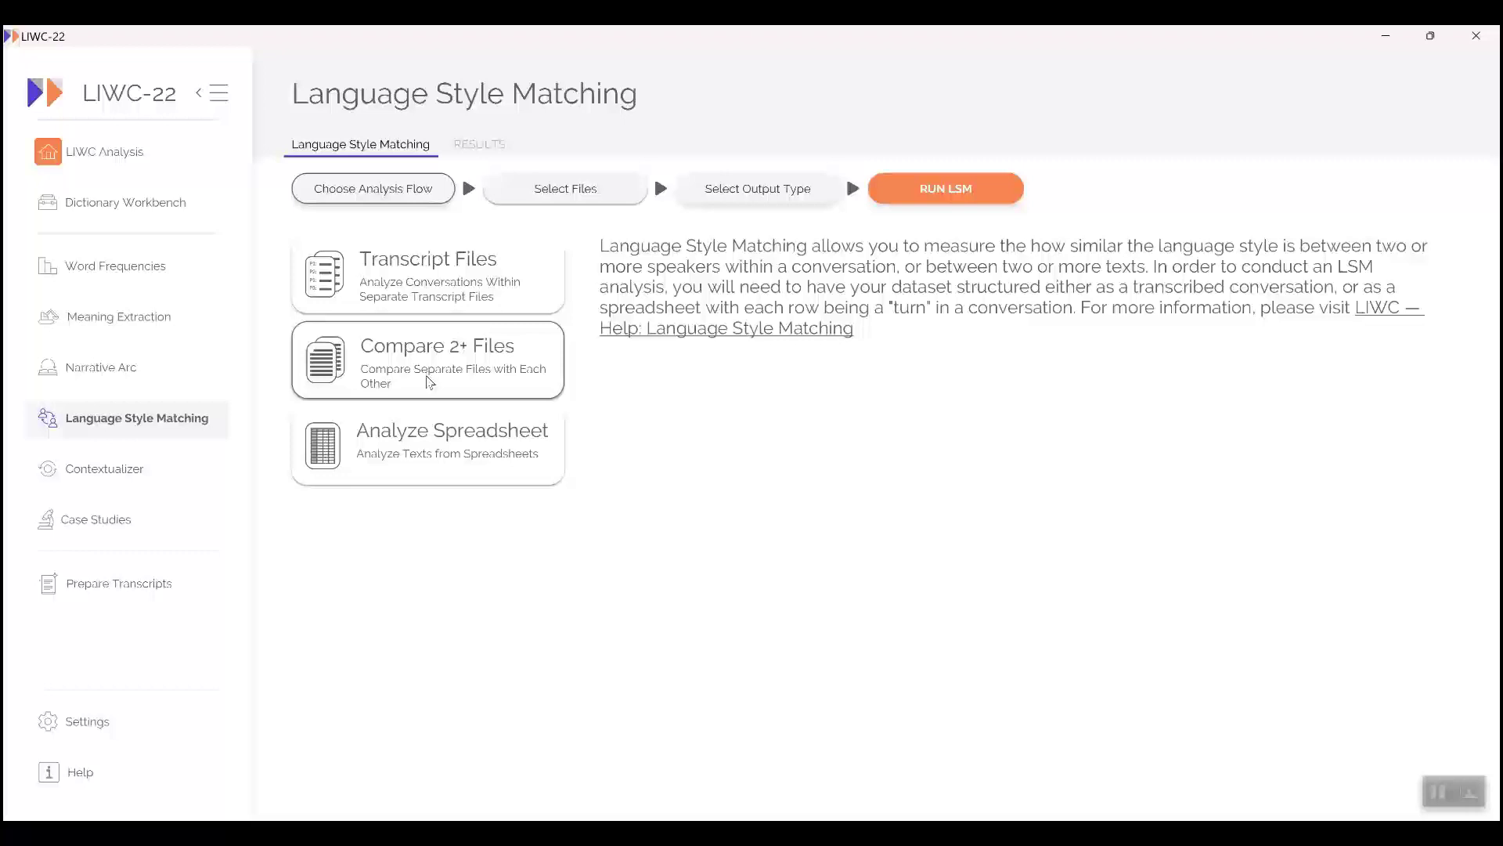
# Run a pairwise LSM on the four loaded .txt files.
pyautogui.click(570, 197)
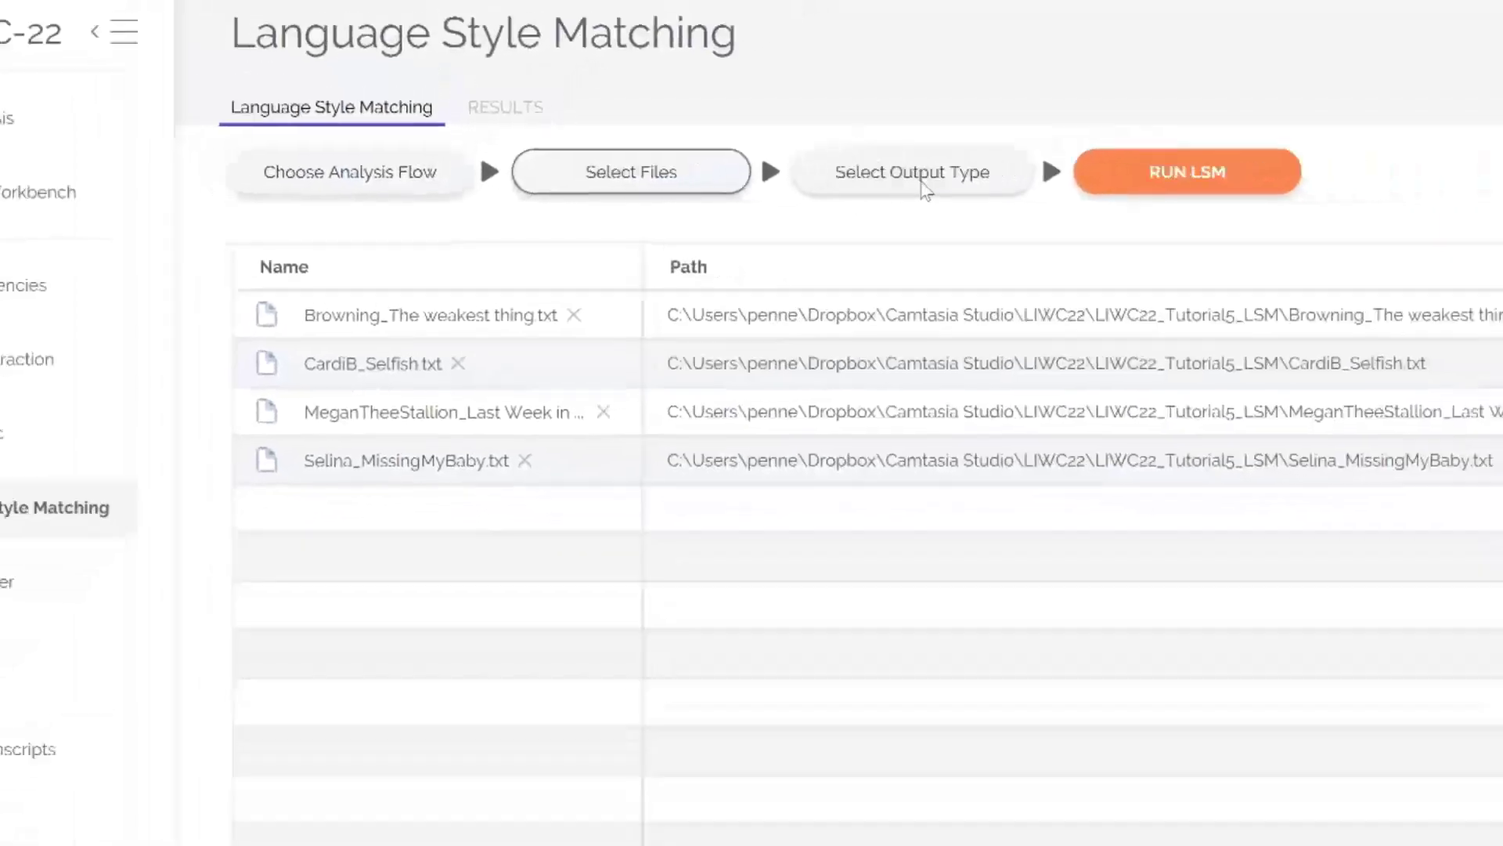
pyautogui.click(1192, 161)
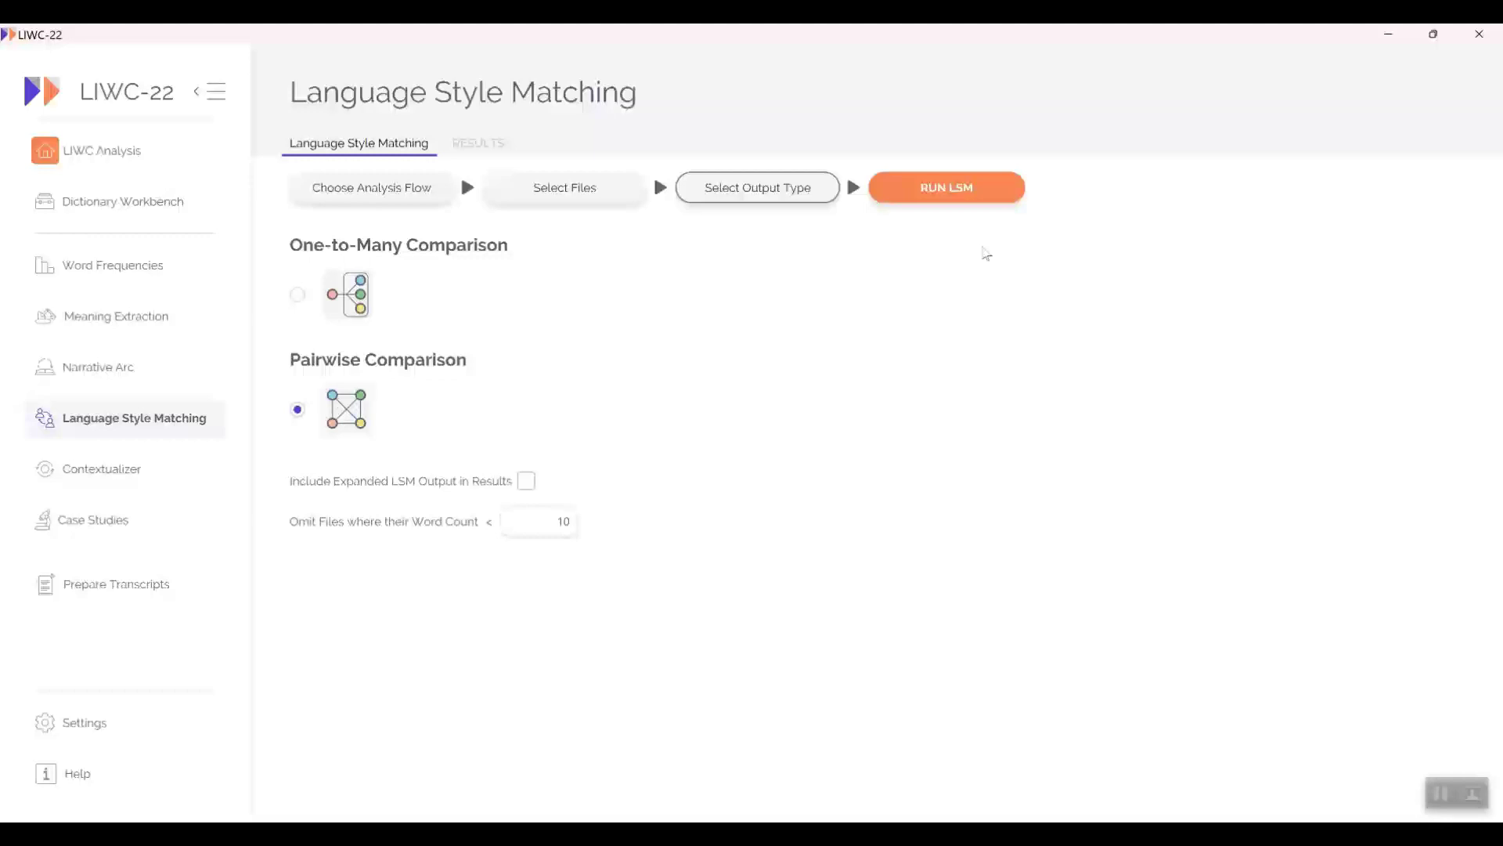
pyautogui.click(932, 192)
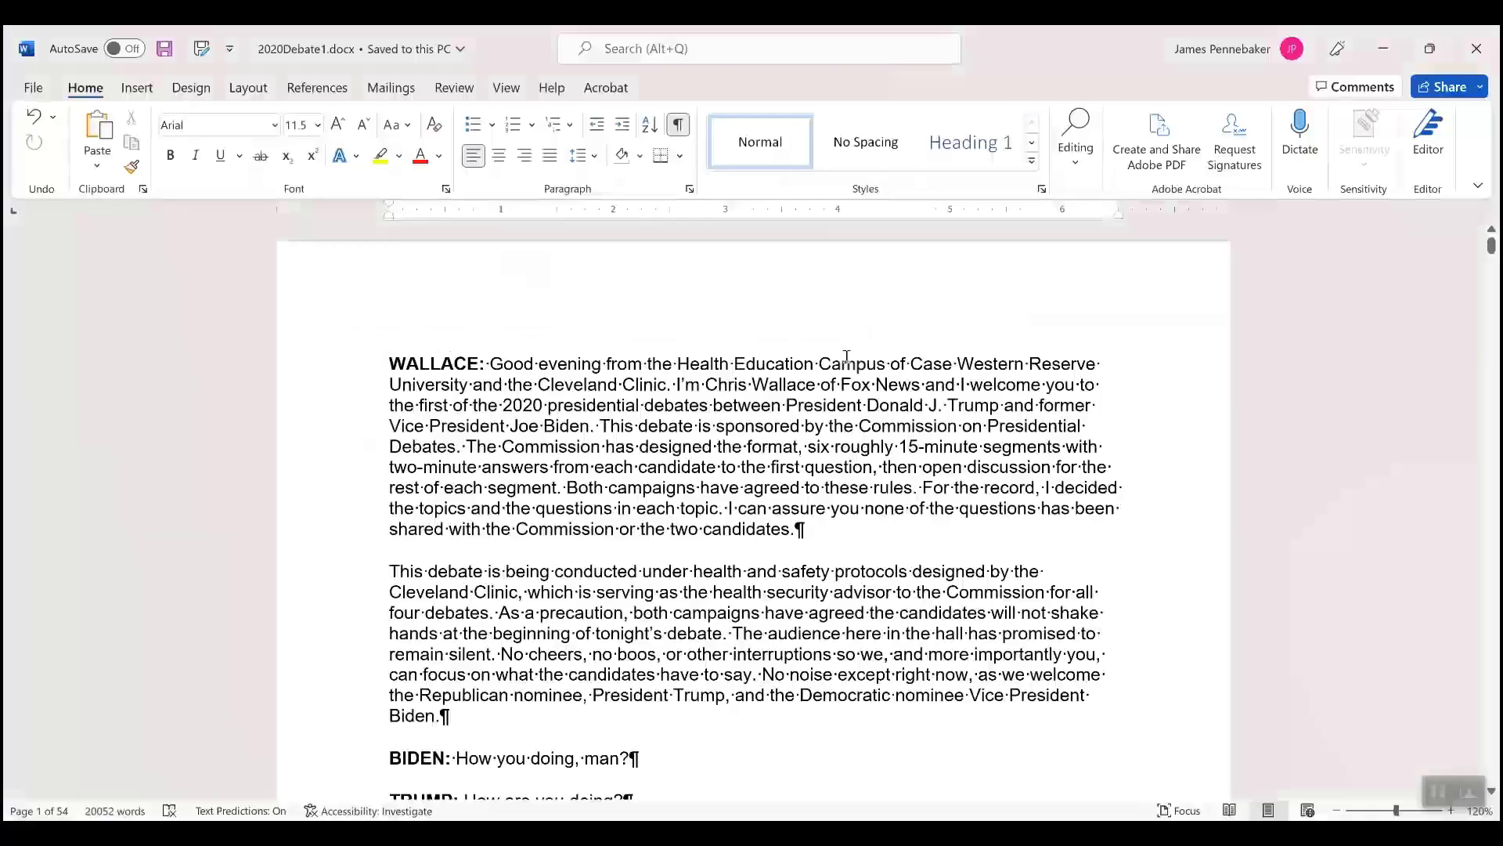
# Scroll through the 2020Debate1.docx transcript to review its speaker-labelled turns.
pyautogui.scroll(-3, 856, 368)
pyautogui.scroll(-9, 856, 377)
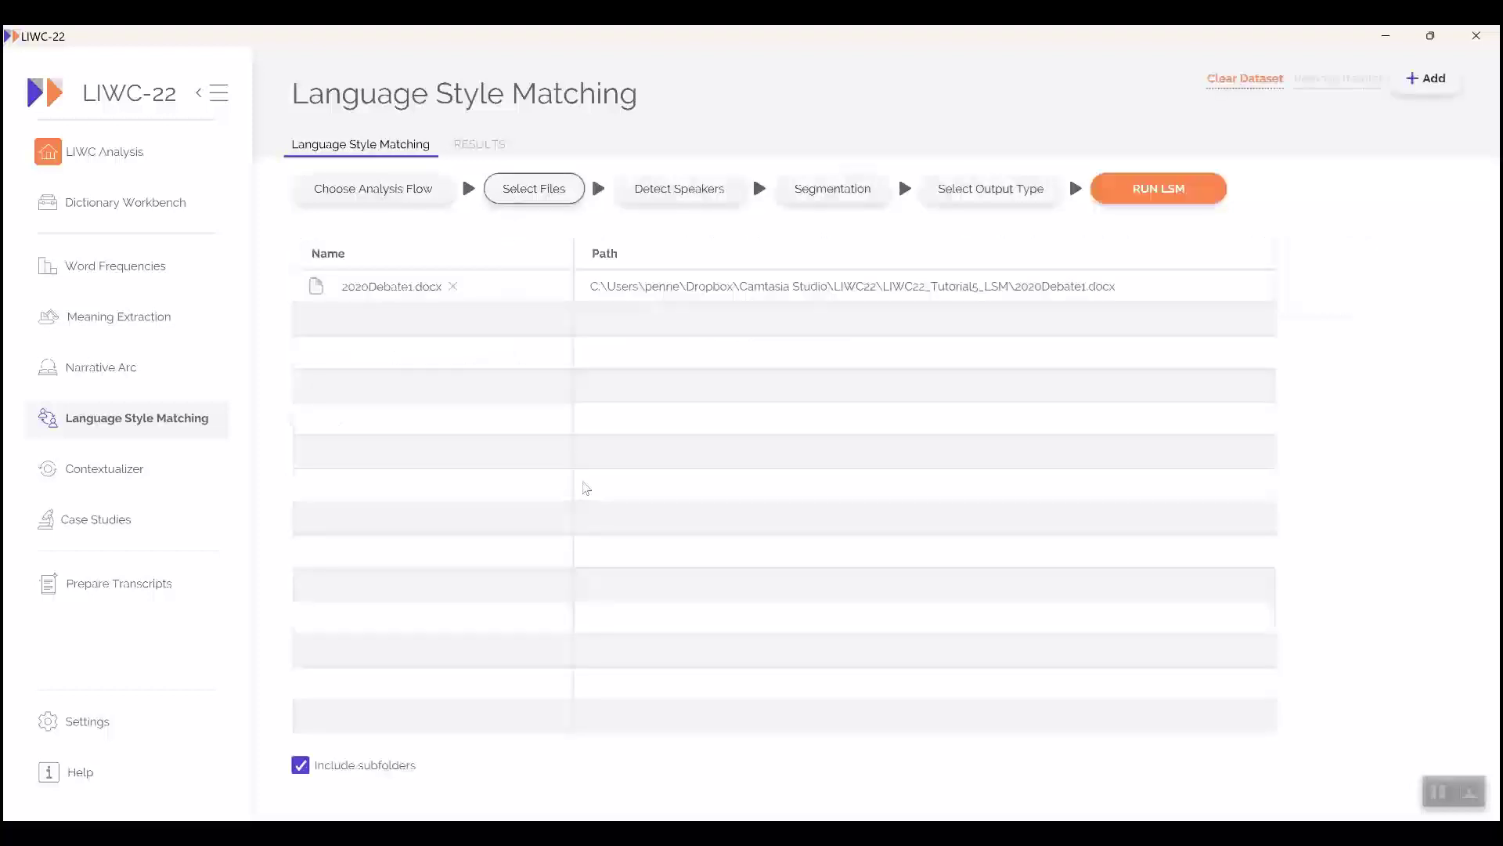
# Detect the three speaker tags in the debate transcript and run LSM on them.
pyautogui.click(685, 193)
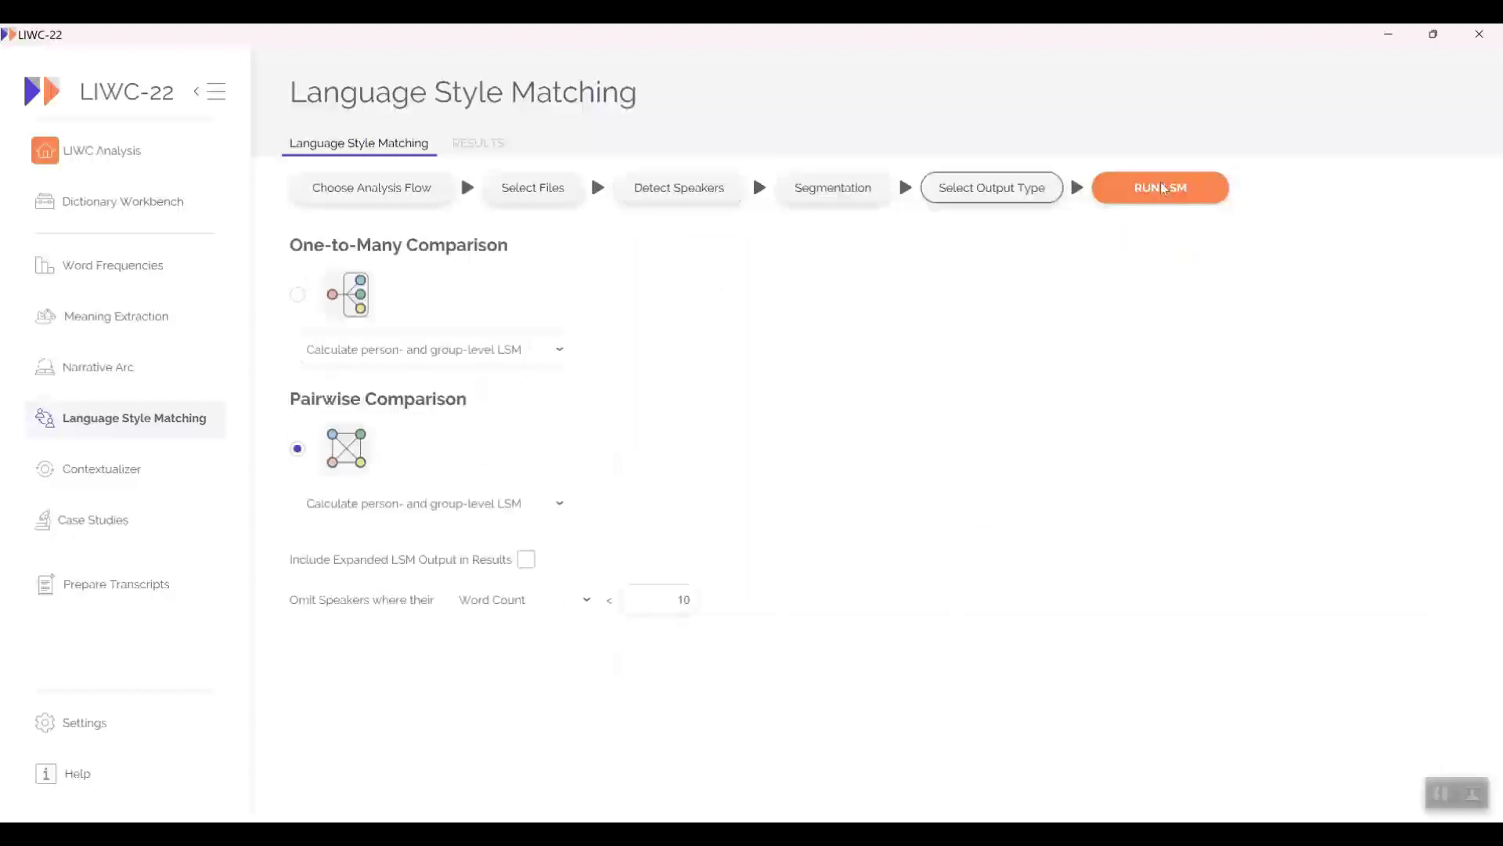
pyautogui.click(1163, 188)
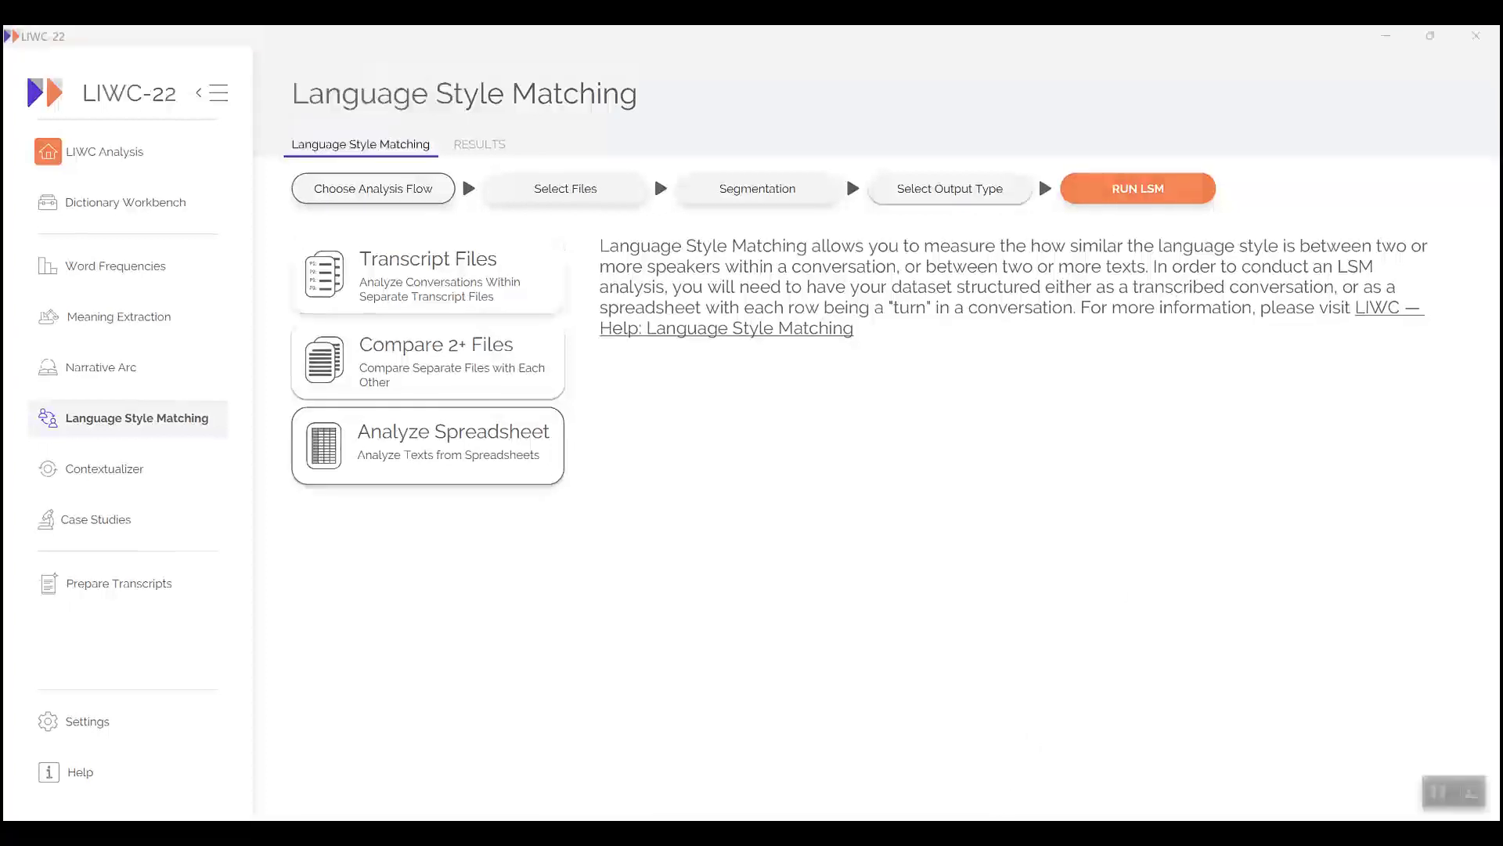
pyautogui.click(924, 740)
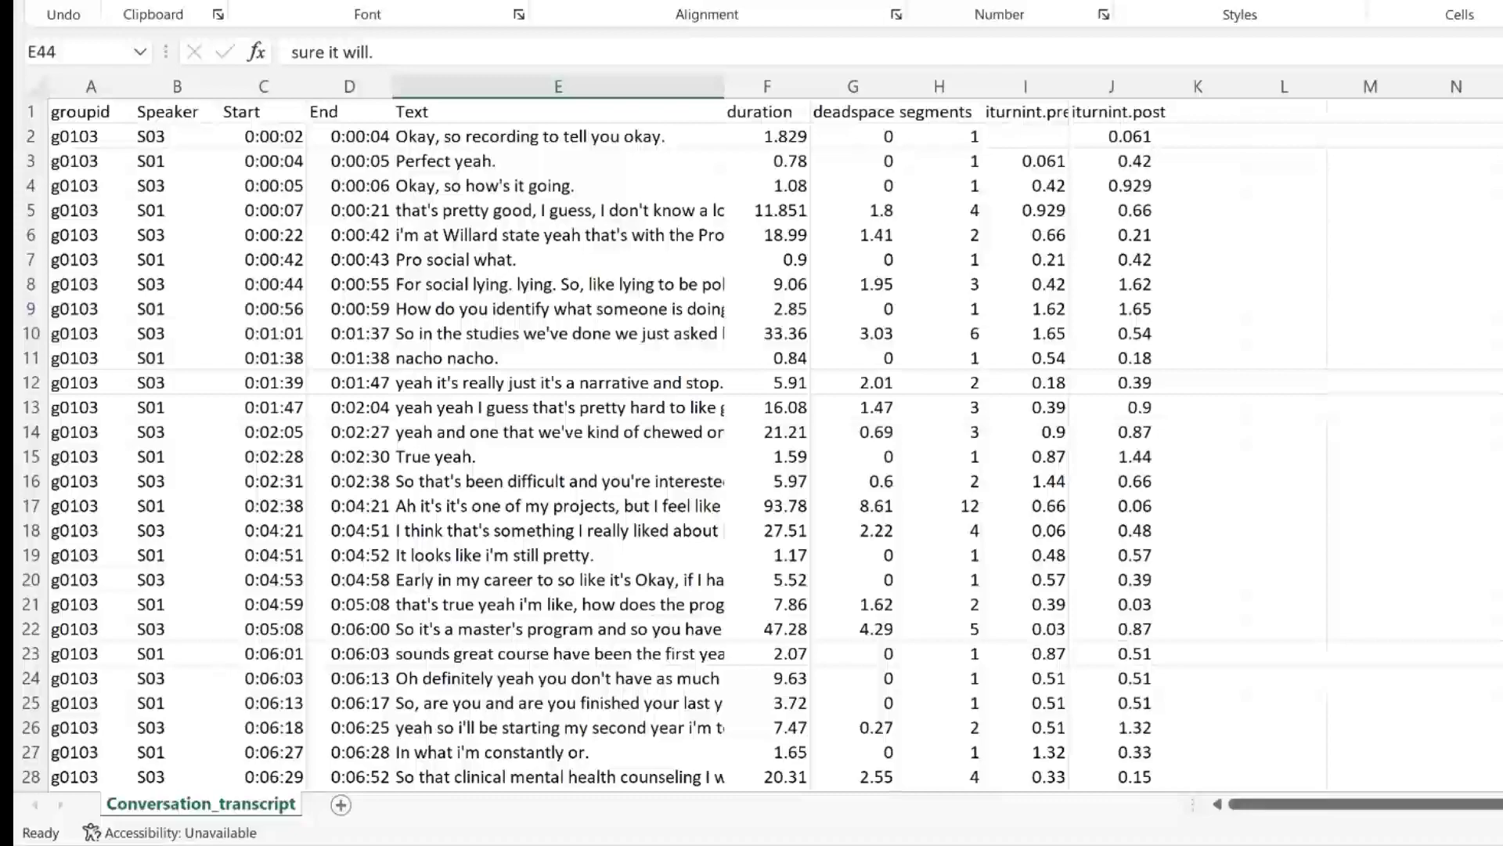
pyautogui.scroll(-10, 1163, 498)
pyautogui.scroll(-8, 1163, 498)
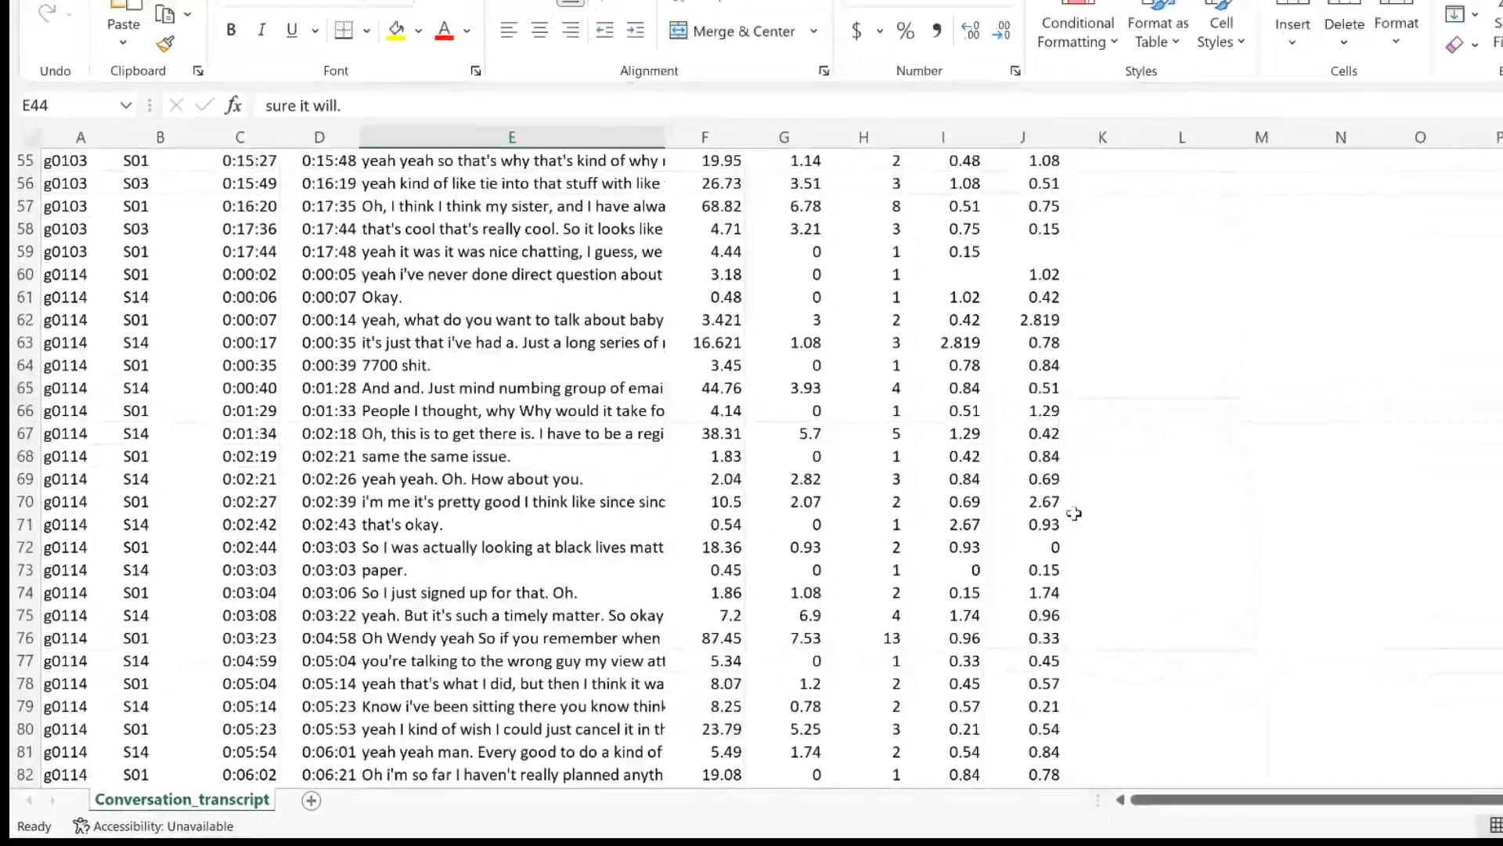
pyautogui.scroll(18, 1074, 514)
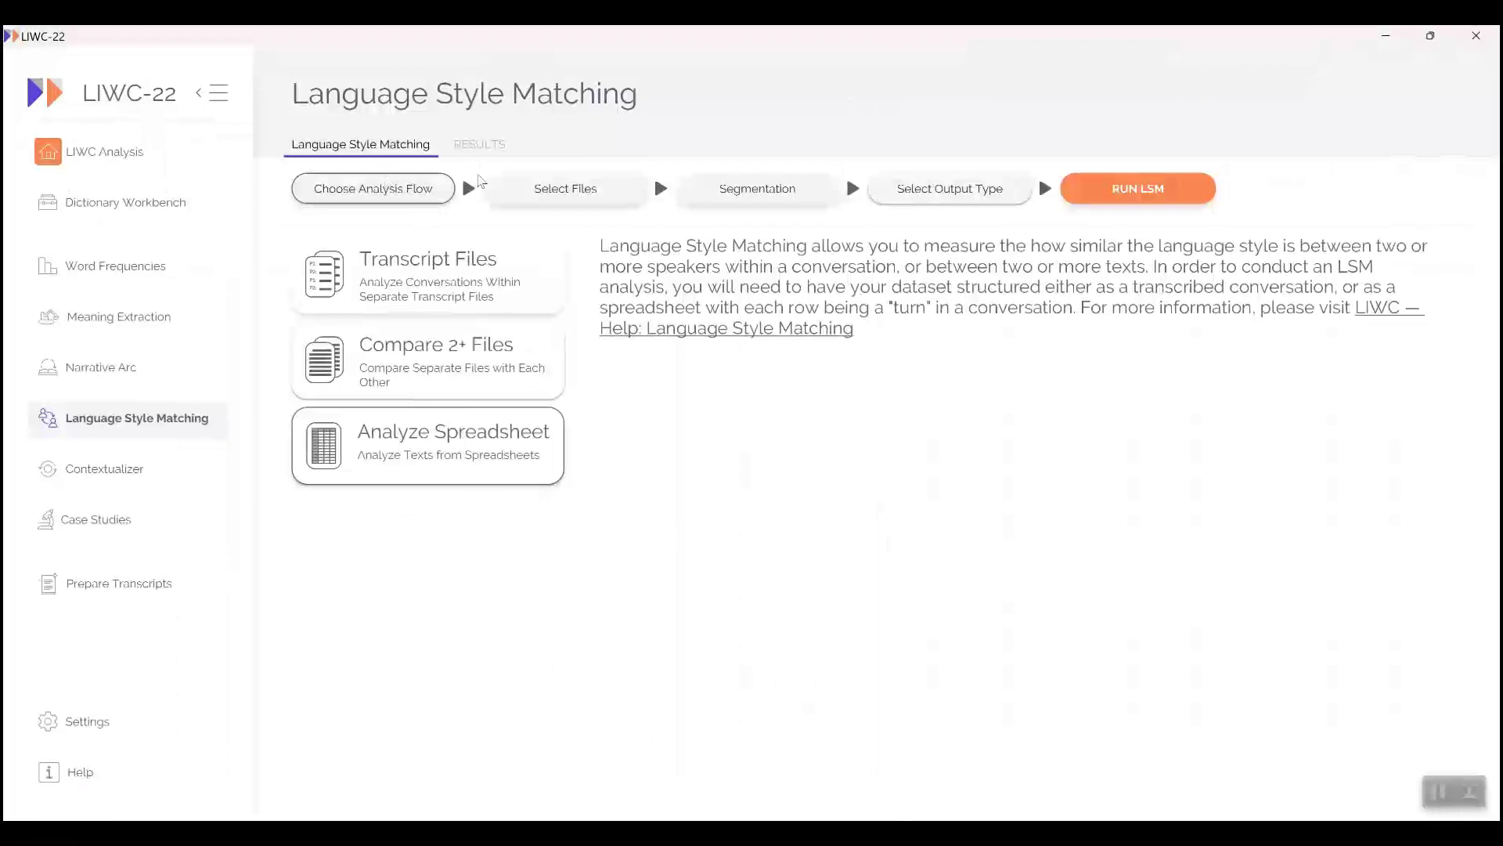
# Load Conversation_transcript.csv, map groupid, Speaker and Text as group, person and text columns, and run LSM.
pyautogui.click(593, 202)
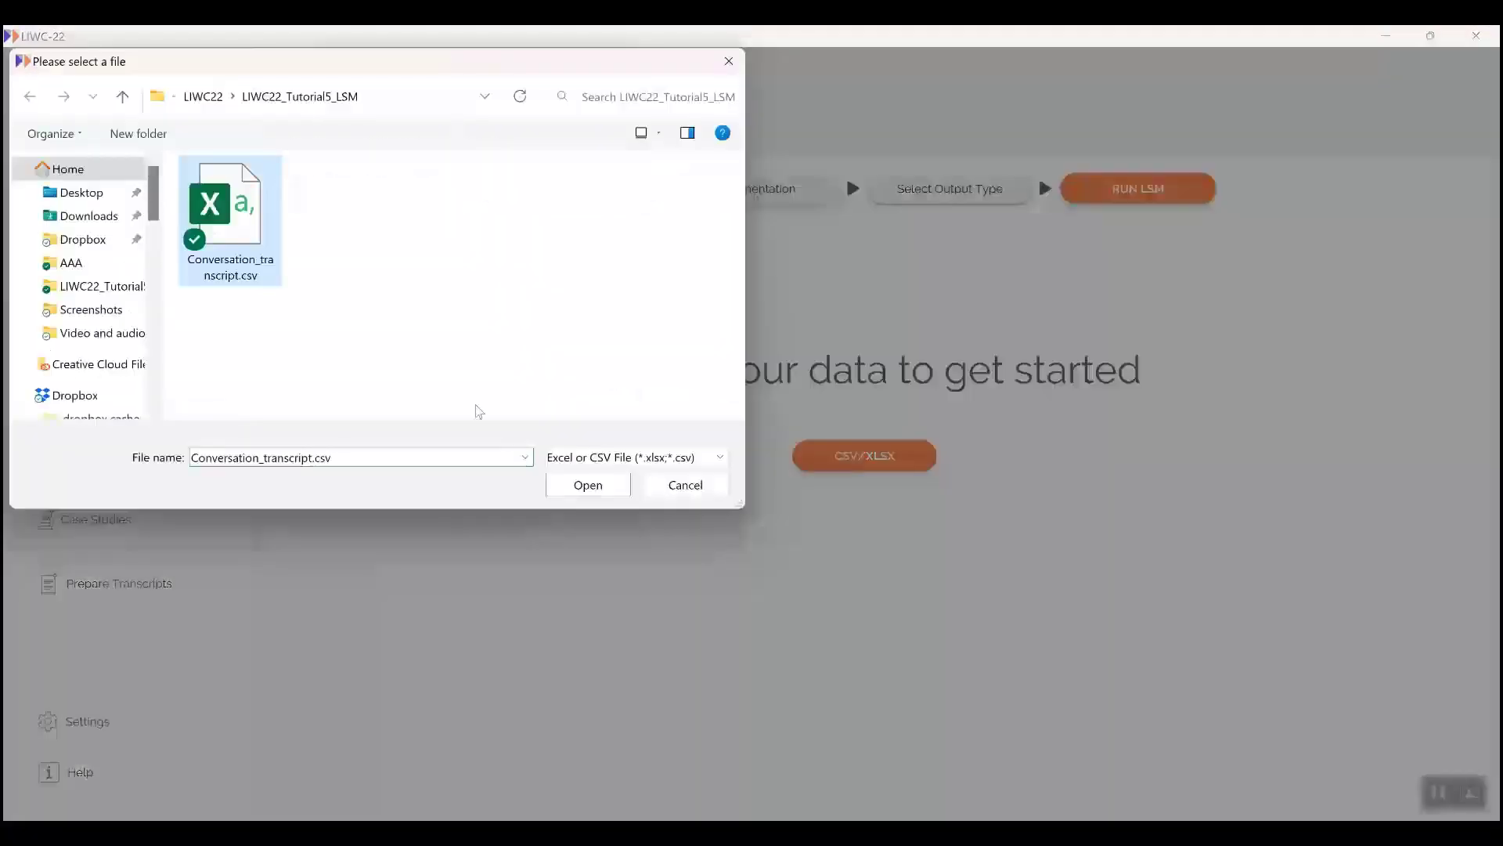
pyautogui.click(588, 484)
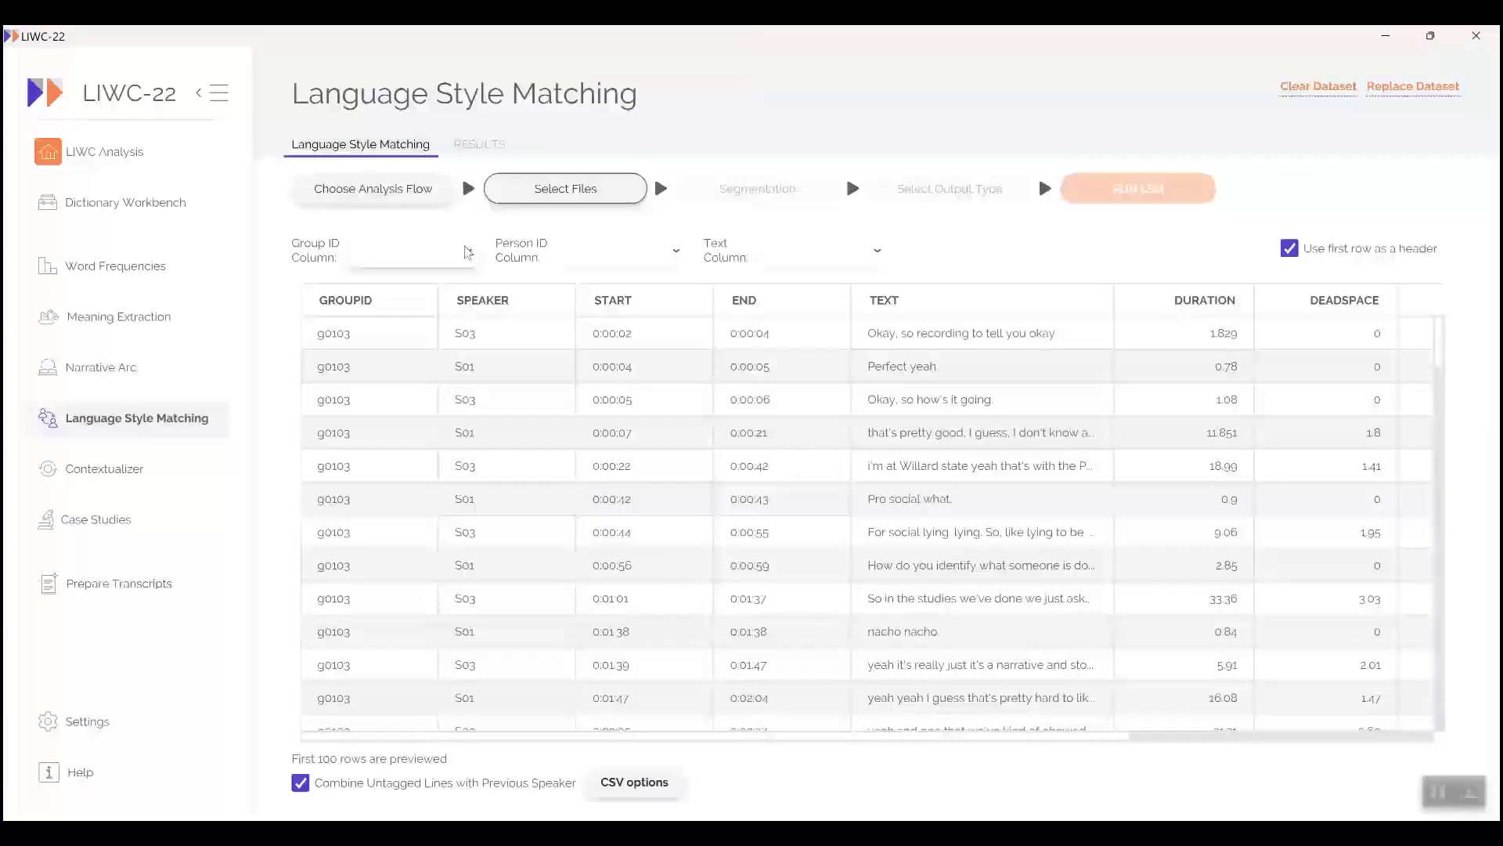
pyautogui.click(467, 252)
pyautogui.click(384, 282)
pyautogui.click(675, 252)
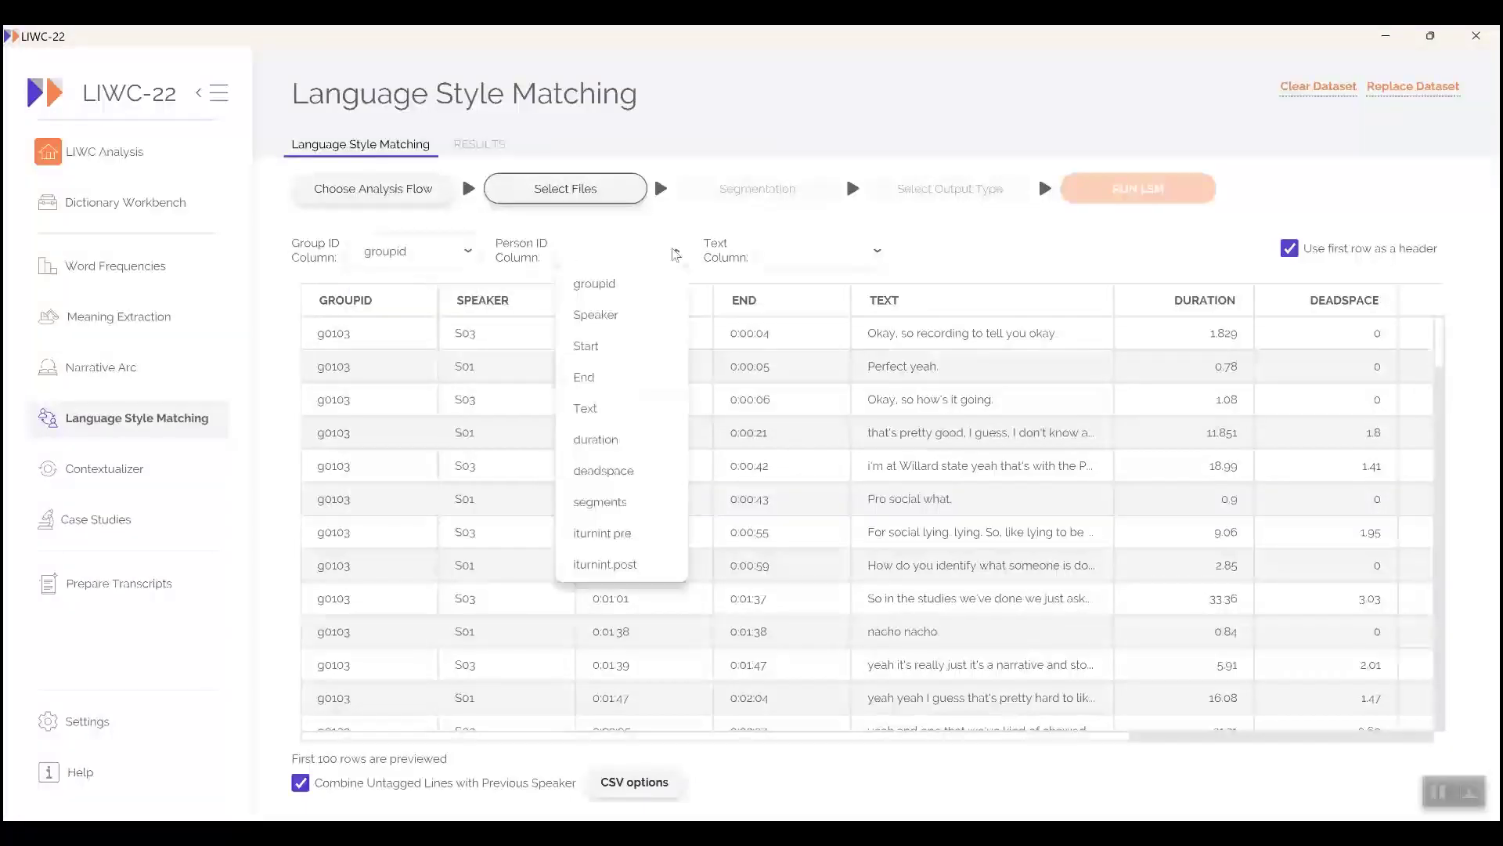
pyautogui.click(612, 316)
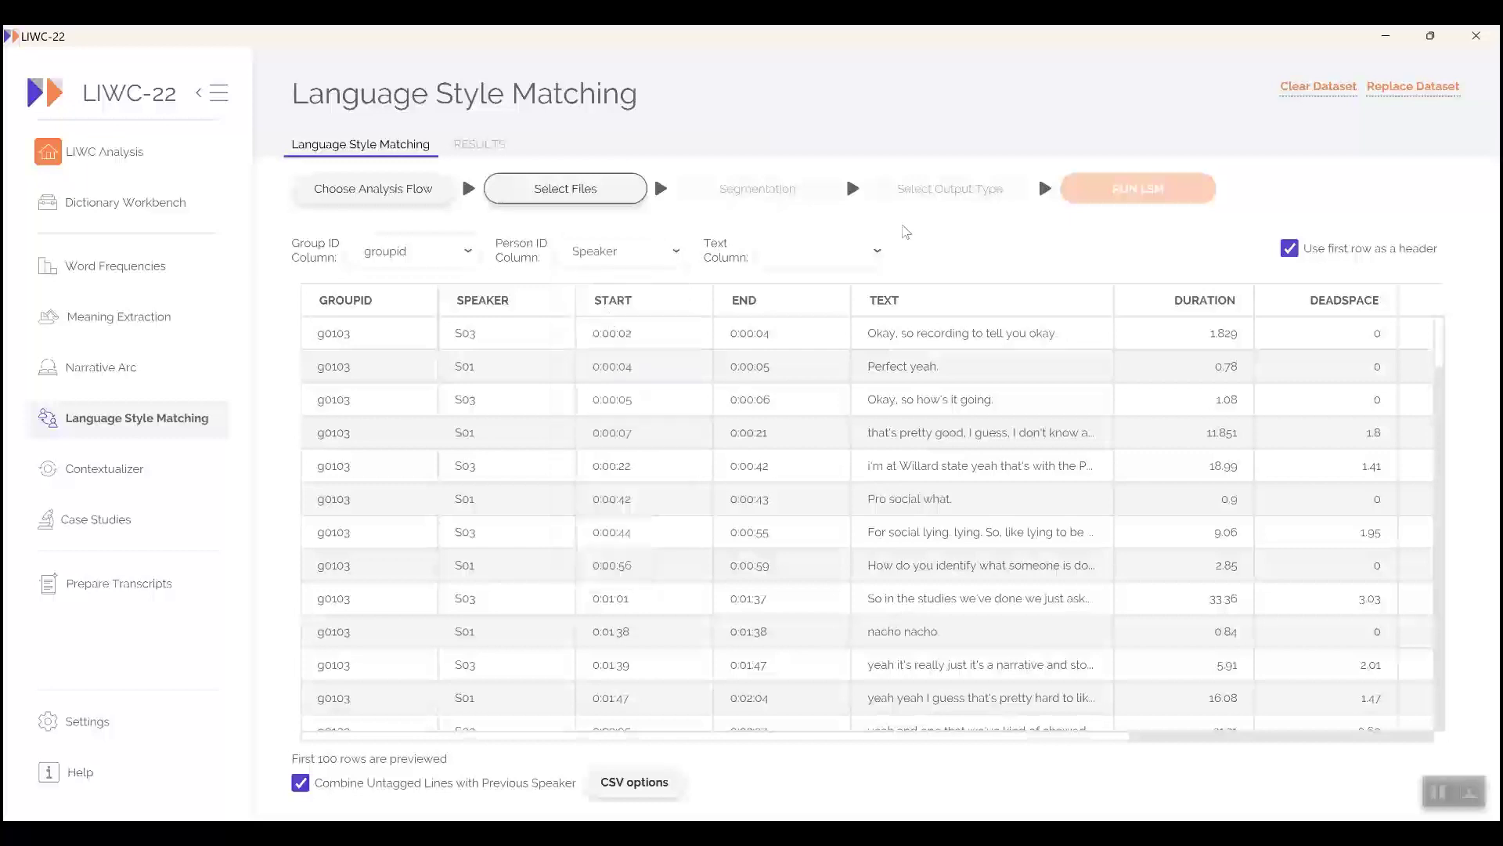
pyautogui.click(877, 251)
pyautogui.click(786, 408)
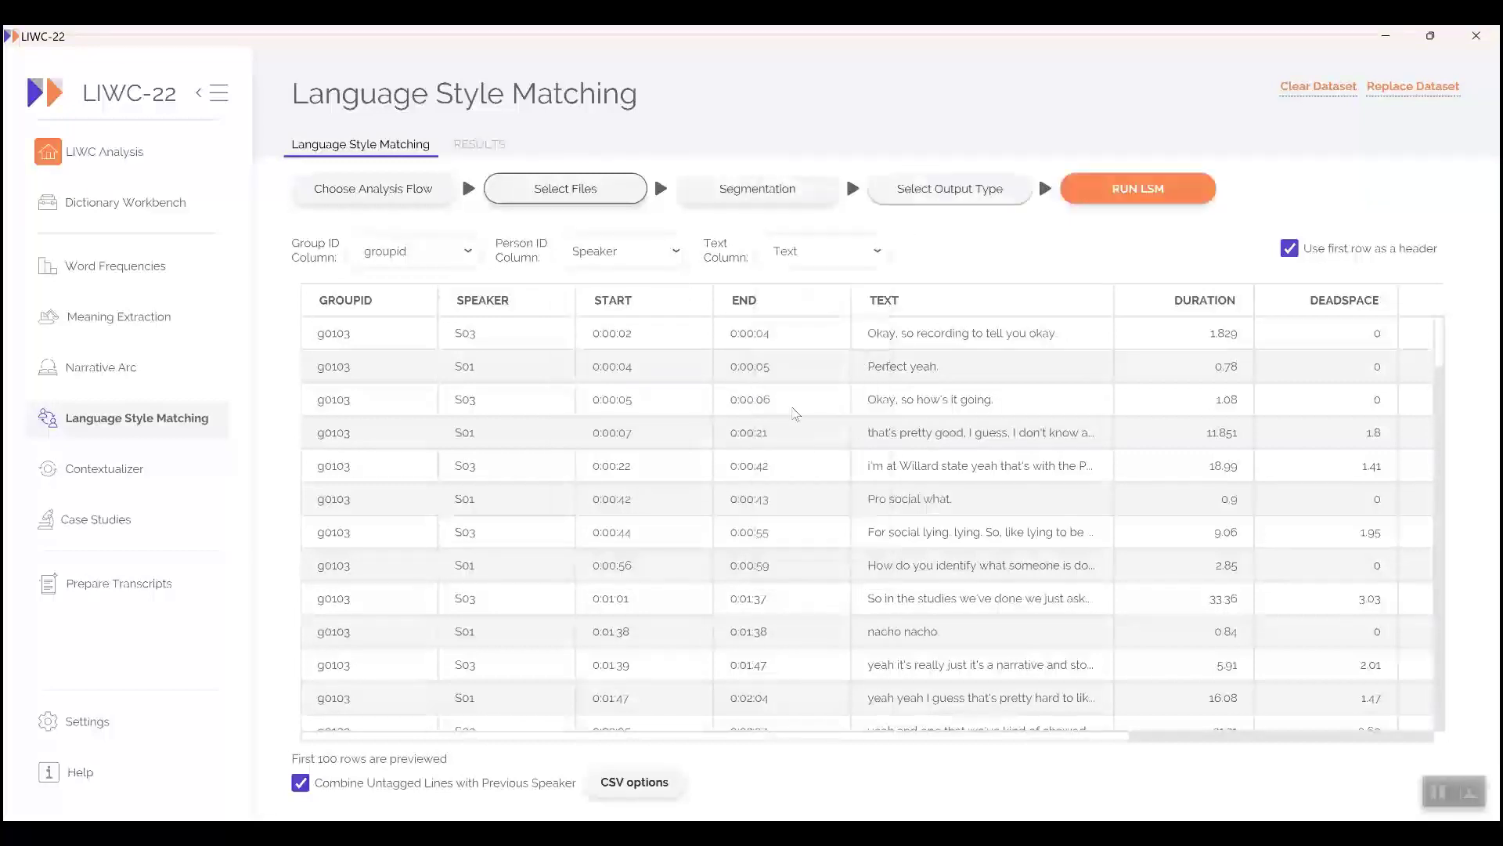
pyautogui.click(1038, 177)
pyautogui.click(1139, 187)
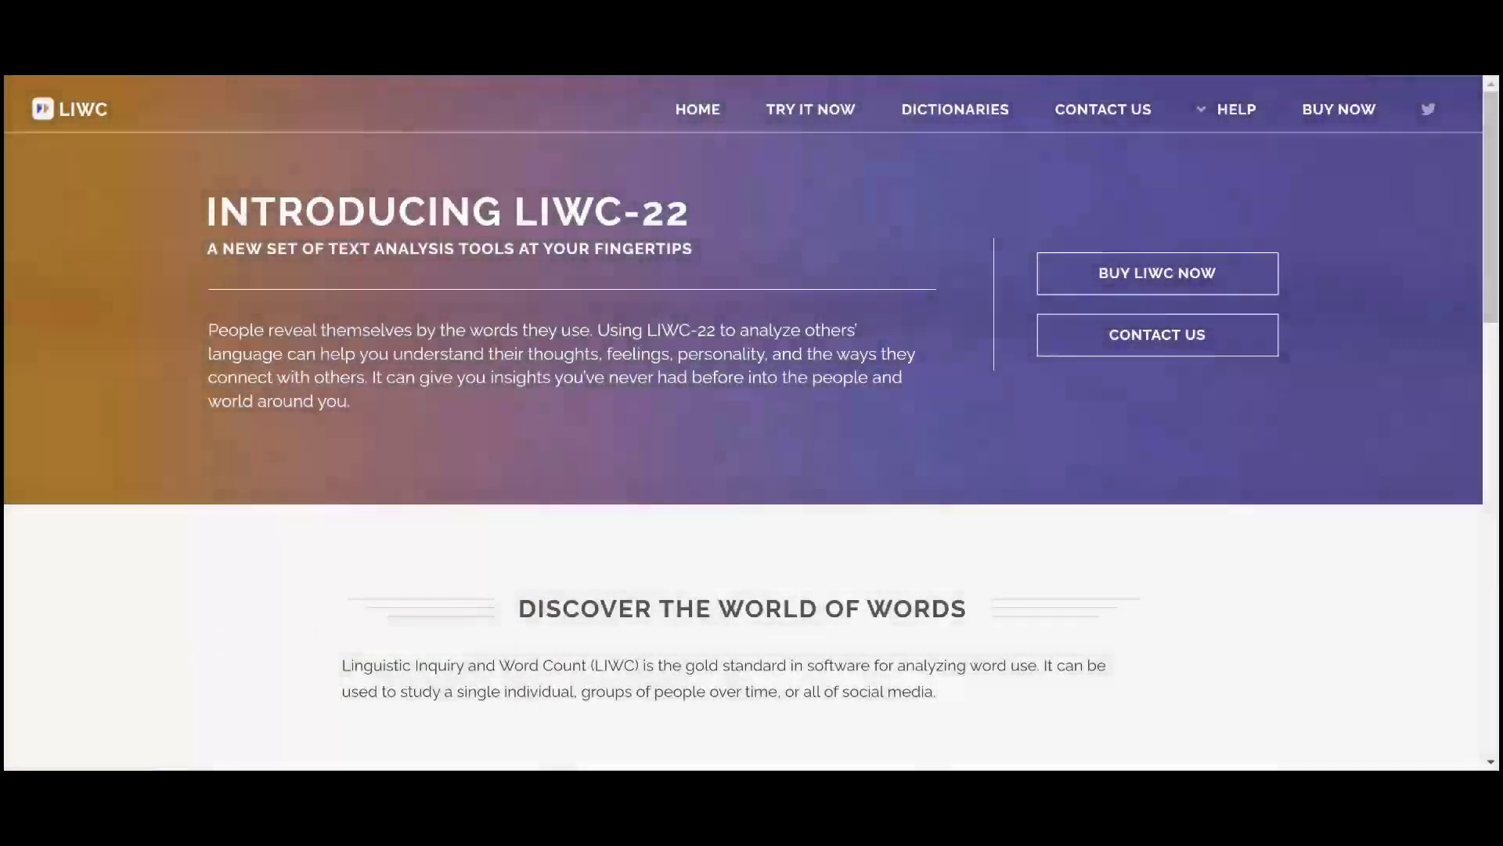
# Open the Language Style Matching page from HELP > LIWC-22 Features and scroll down it.
pyautogui.moveTo(1243, 114)
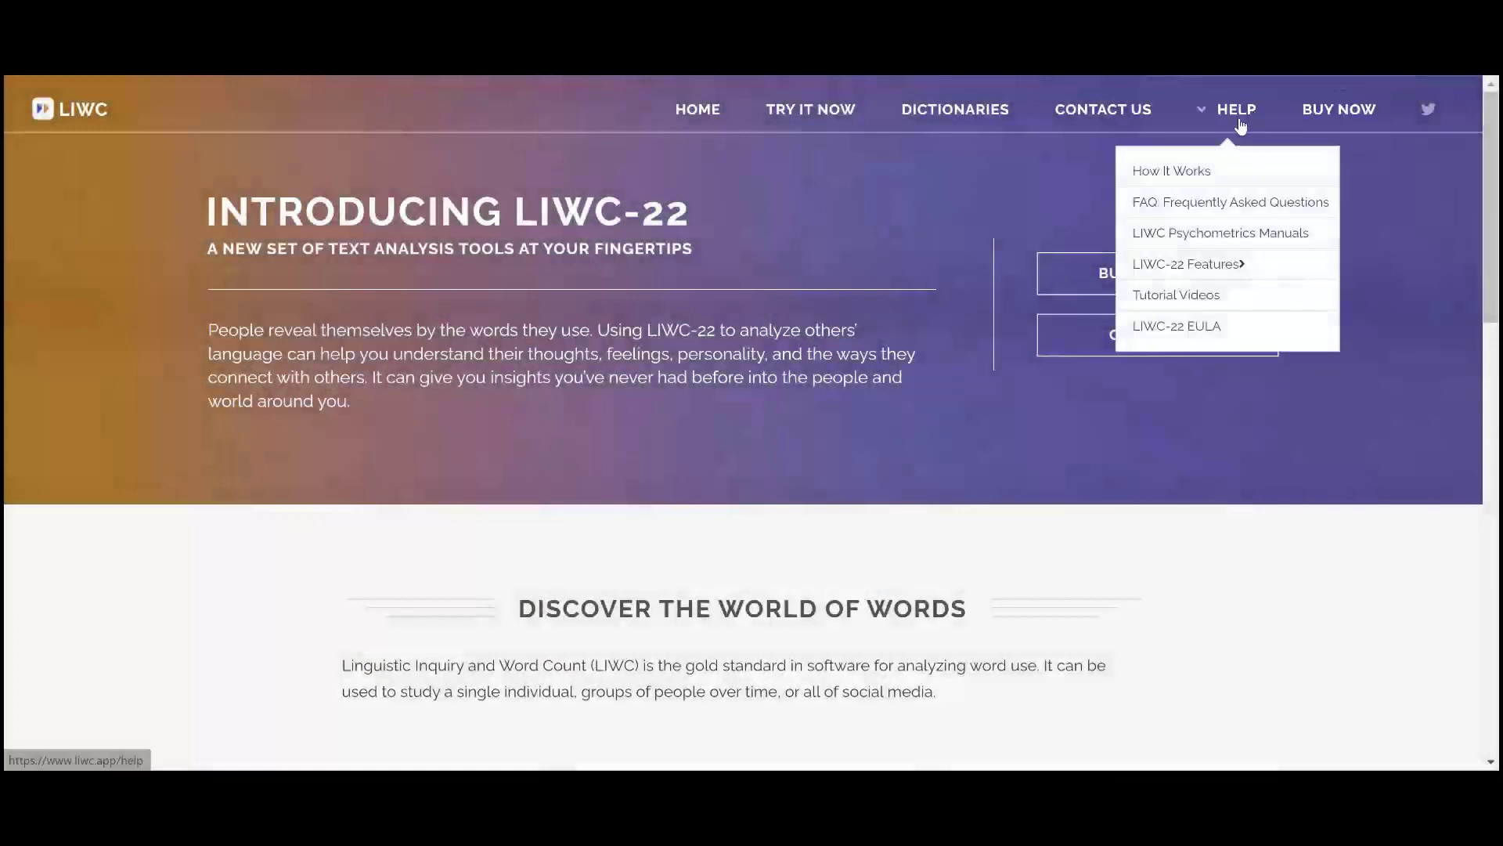
pyautogui.moveTo(1220, 276)
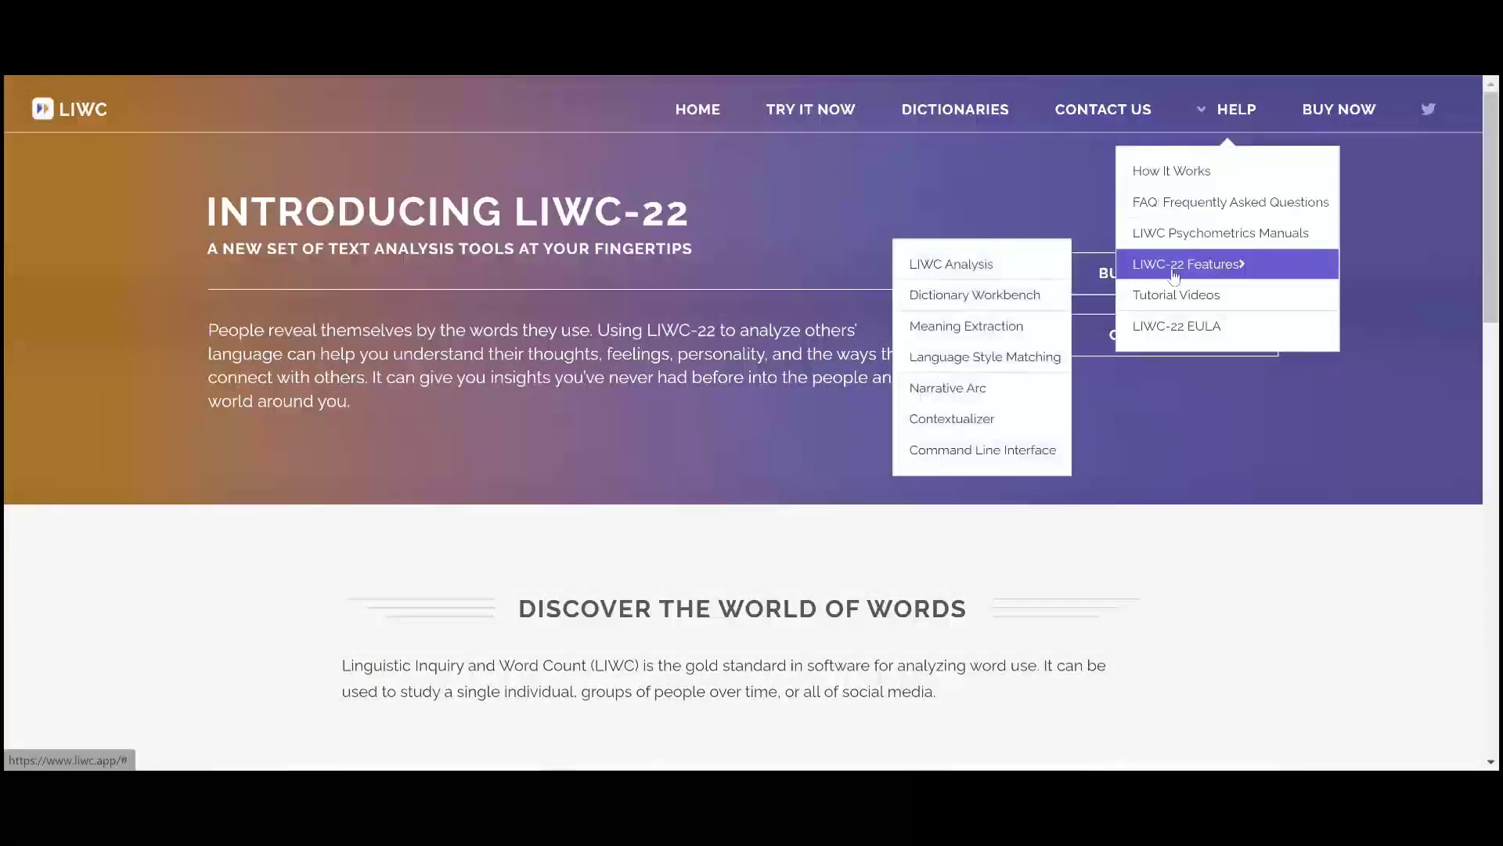
pyautogui.click(985, 361)
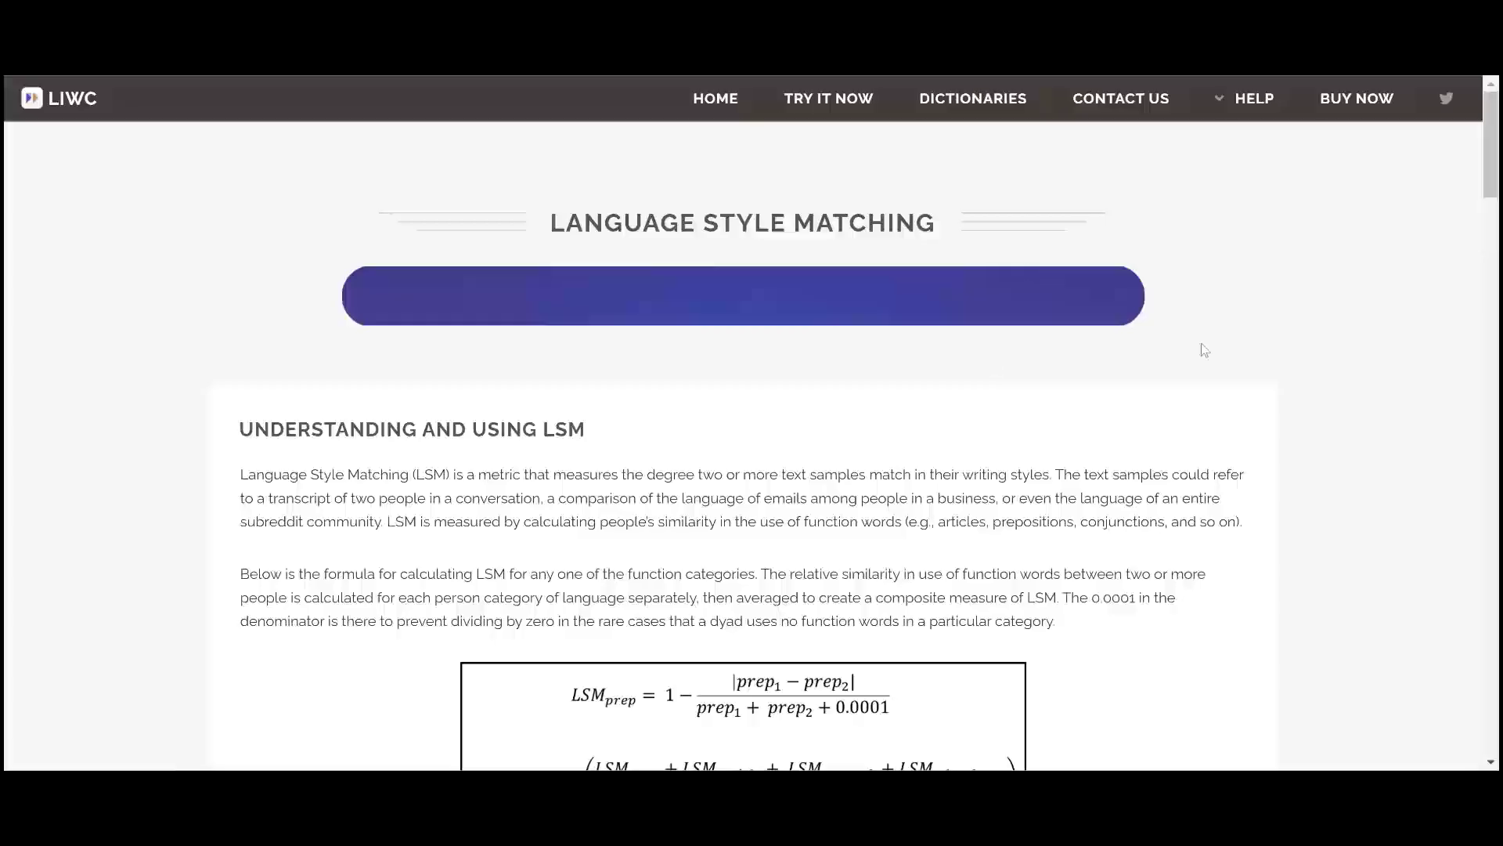
pyautogui.scroll(-10, 1409, 296)
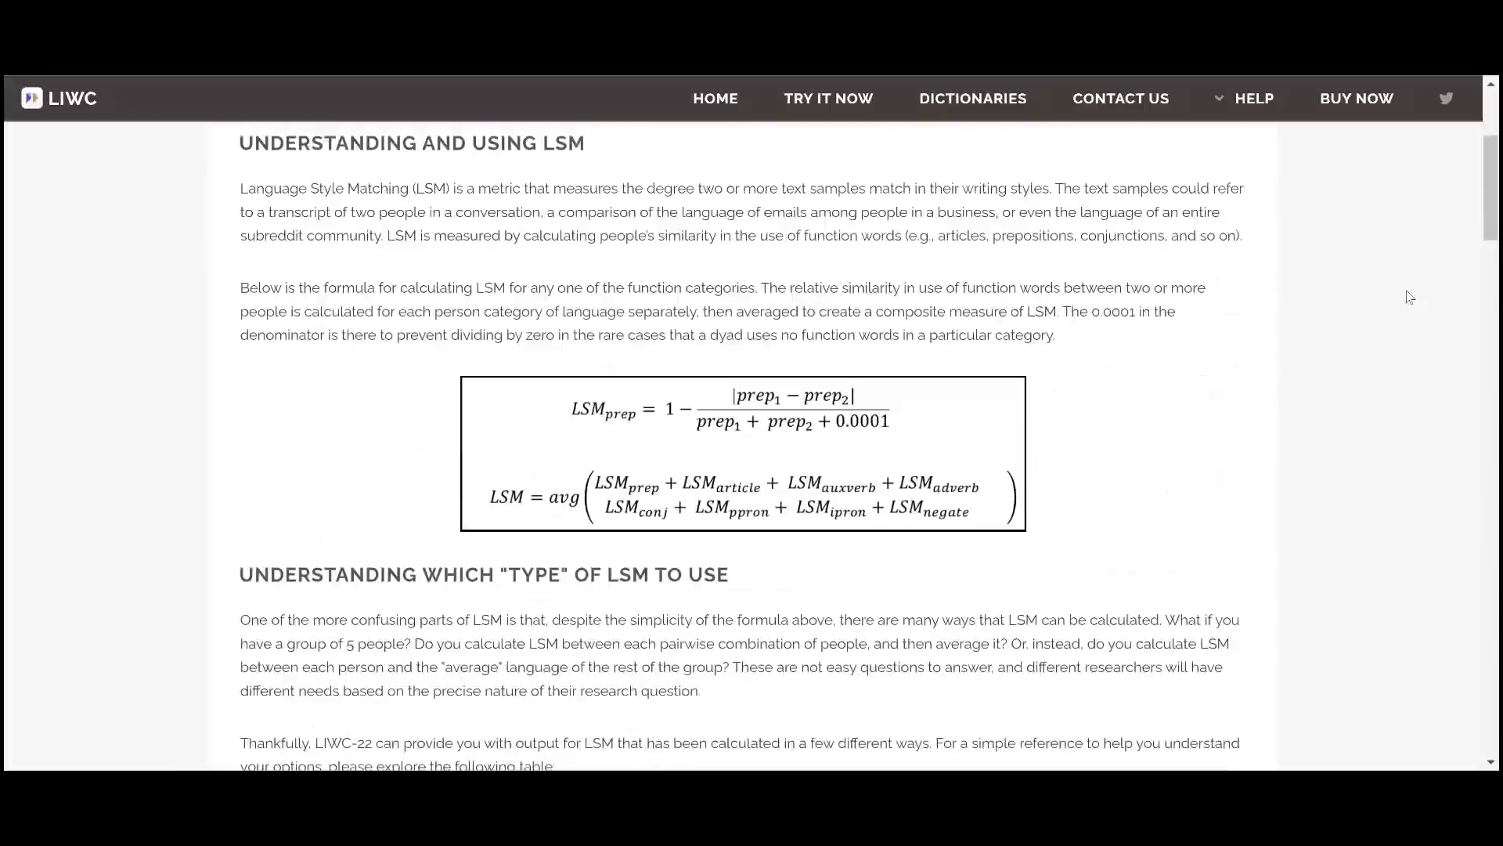
pyautogui.scroll(-20, 1410, 296)
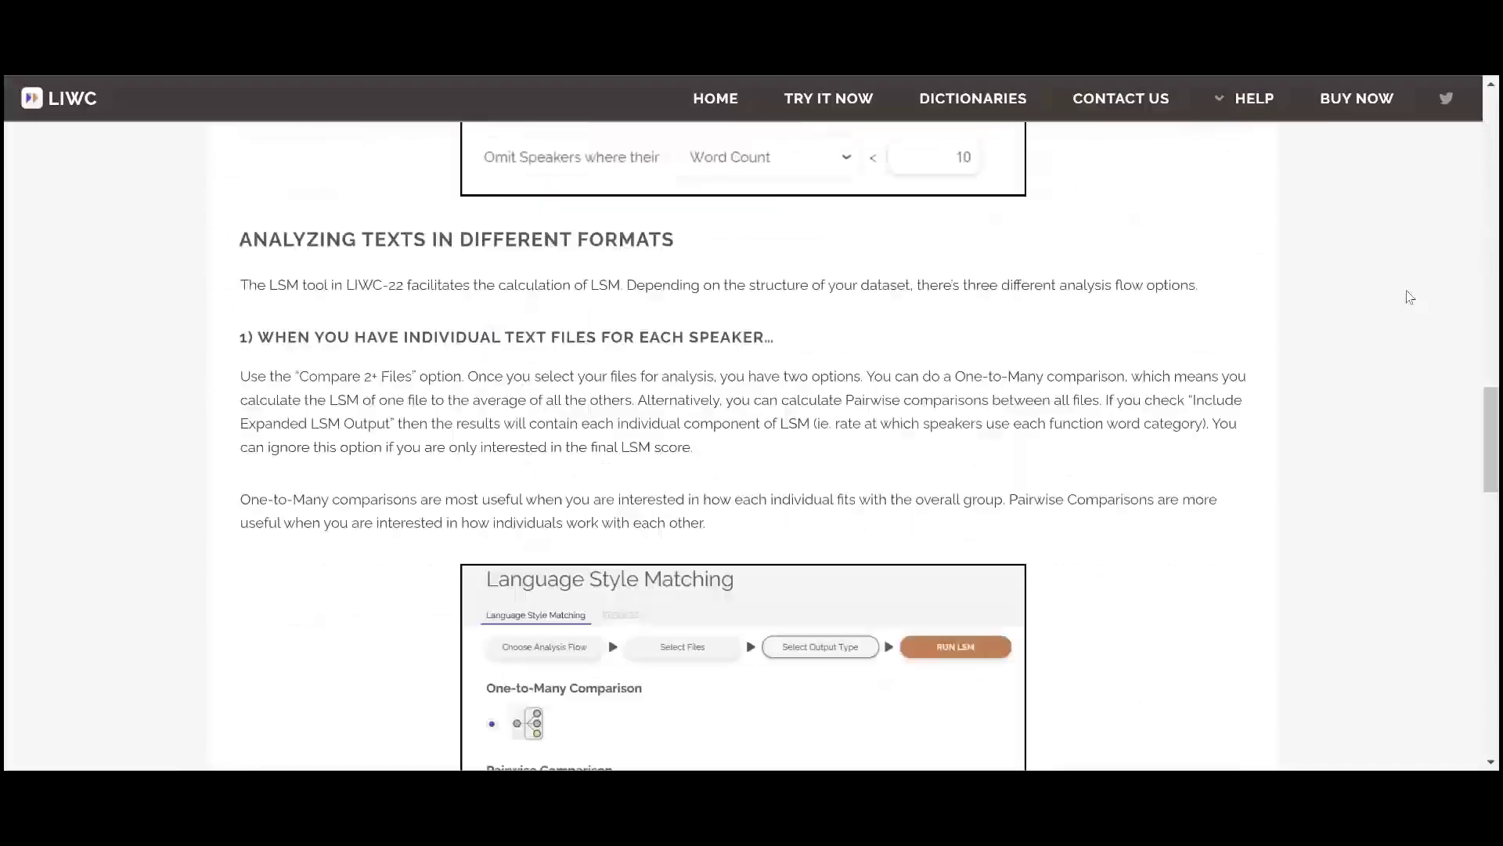